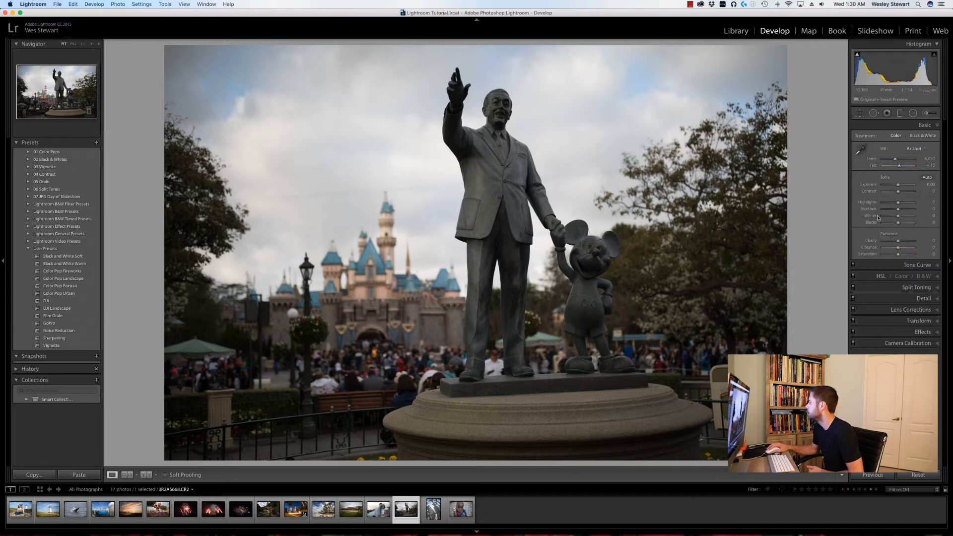
Set the statue photo's Vibrance to +77, Clarity to +29 and Contrast to +30
left_click_drag(903, 249, 911, 251)
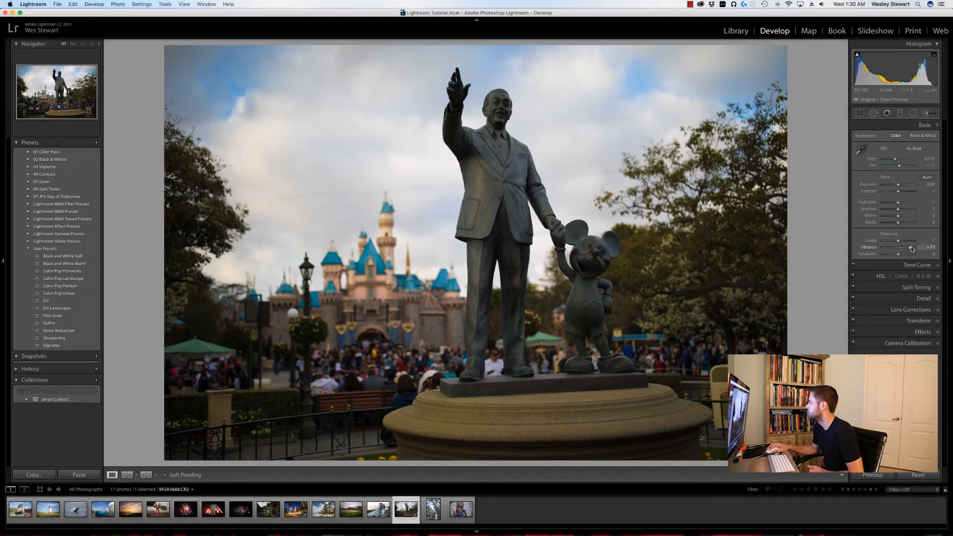
left_click_drag(907, 243, 902, 243)
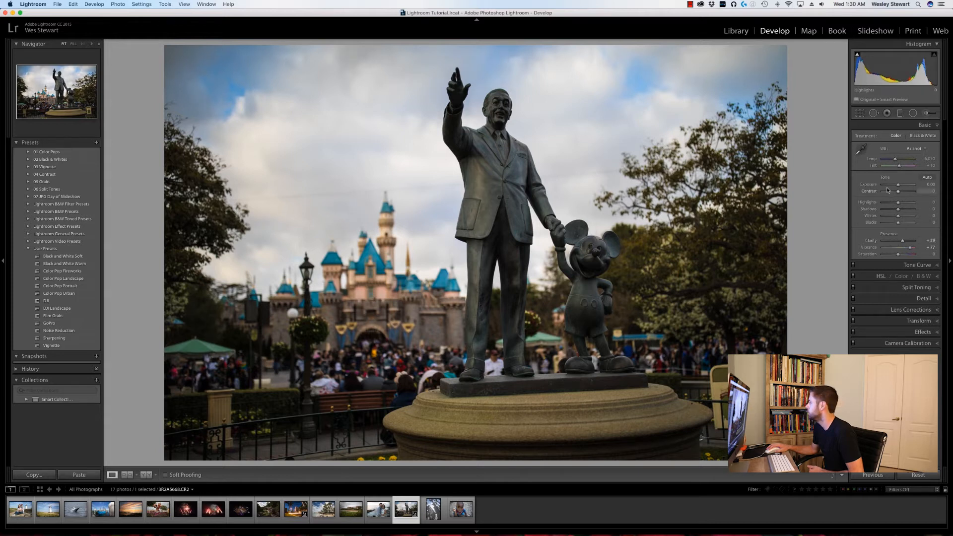
left_click_drag(896, 194, 903, 194)
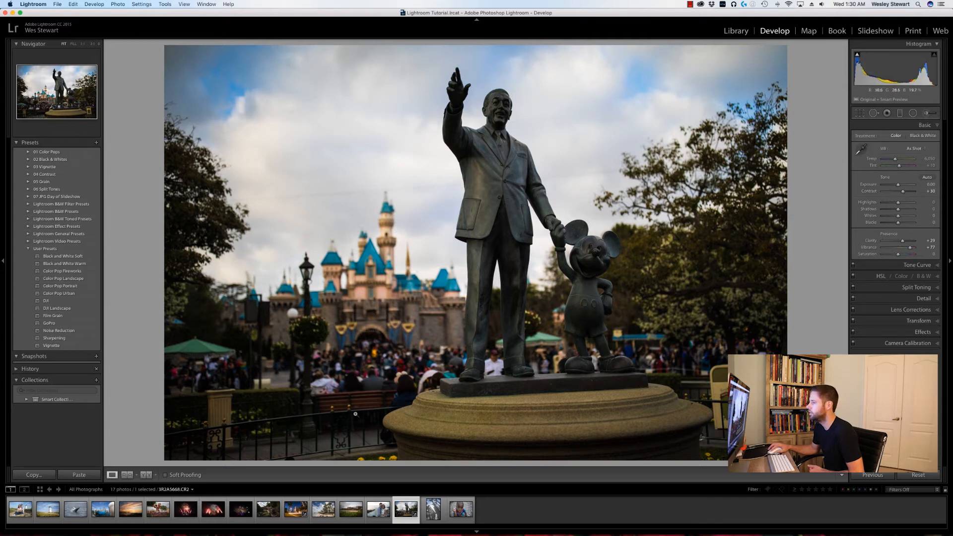
Raise the Shadows to +64 and lower the Highlights to -22, comparing the edit with the original photo
left_click_drag(898, 209, 907, 209)
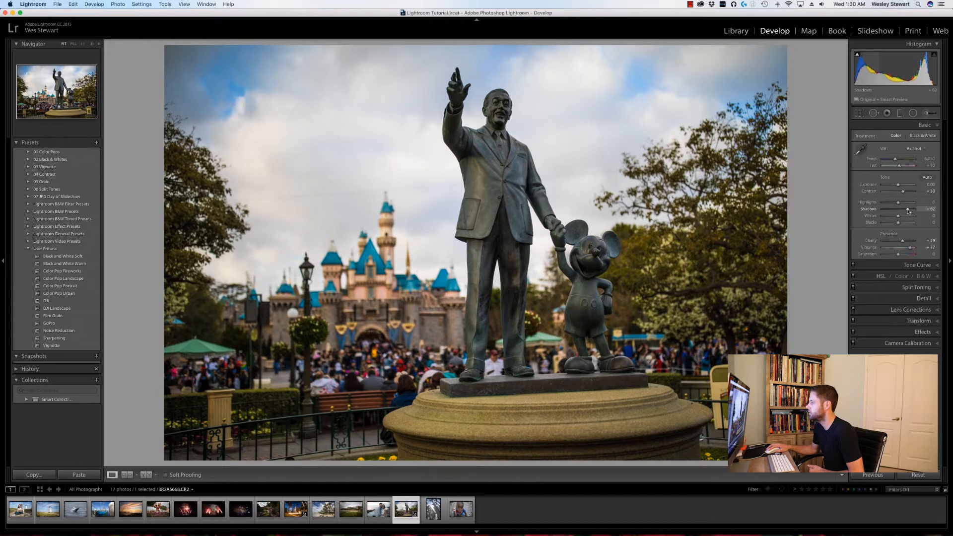
key("backslash")
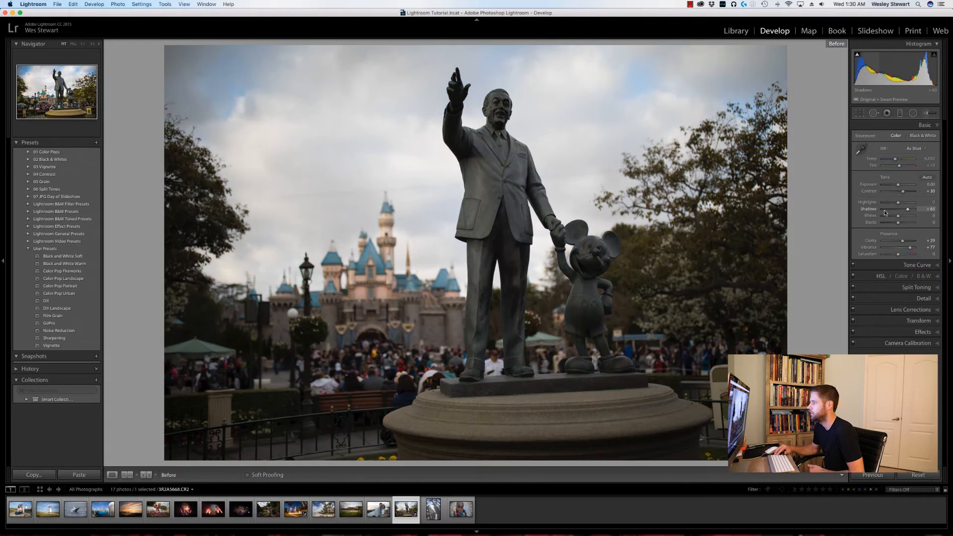
key("backslash")
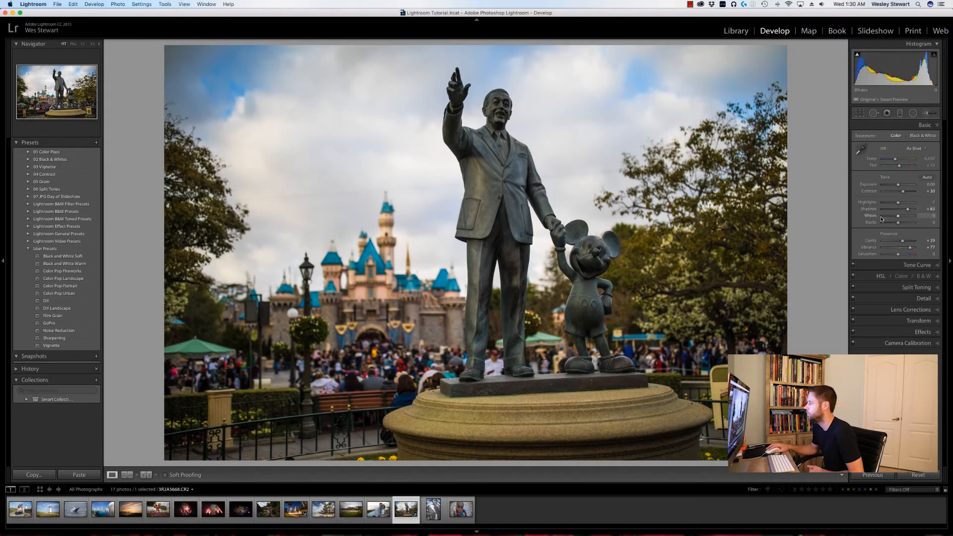
left_click_drag(908, 211, 892, 203)
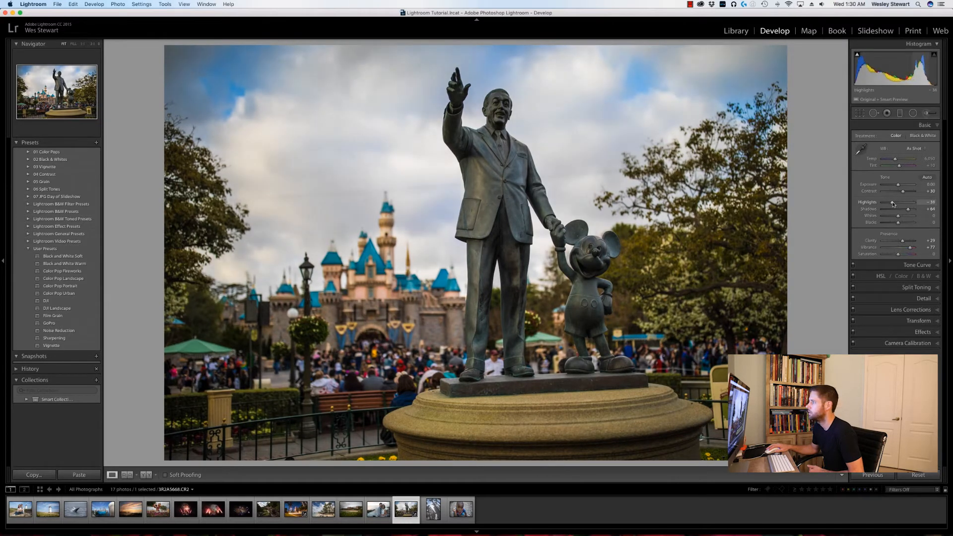
left_click_drag(892, 203, 894, 205)
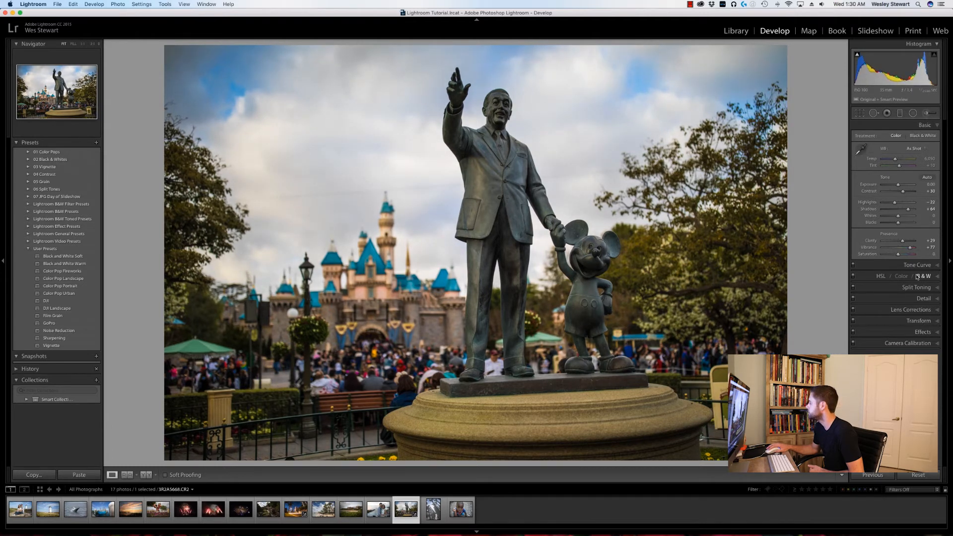
Increase the HSL saturation of the greens to +28 and of the yellows to +29
left_click(881, 276)
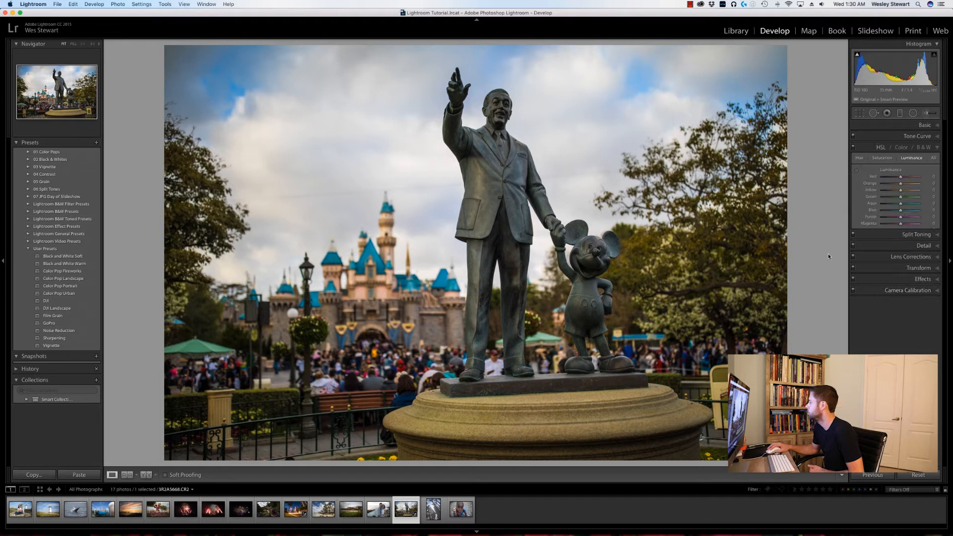
left_click(882, 158)
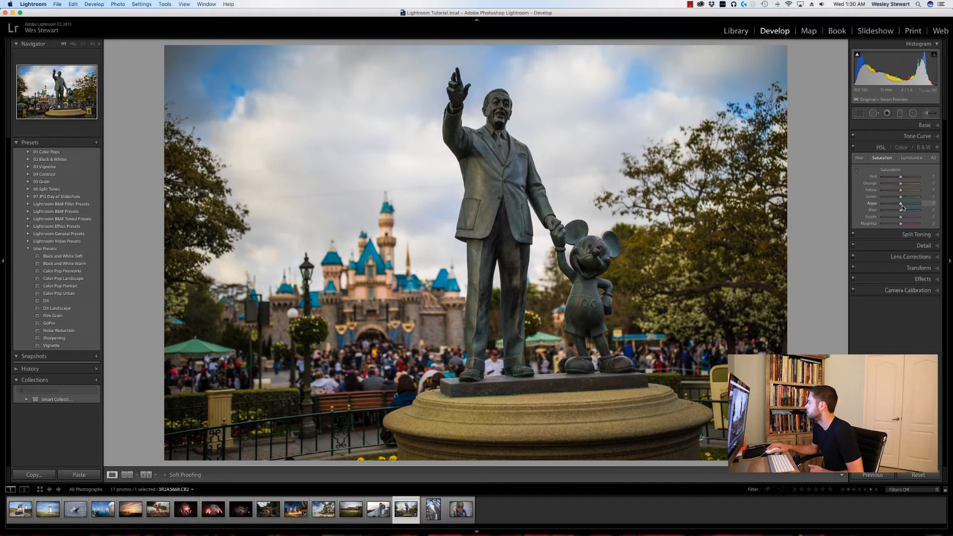
left_click_drag(906, 198, 905, 198)
left_click(906, 190)
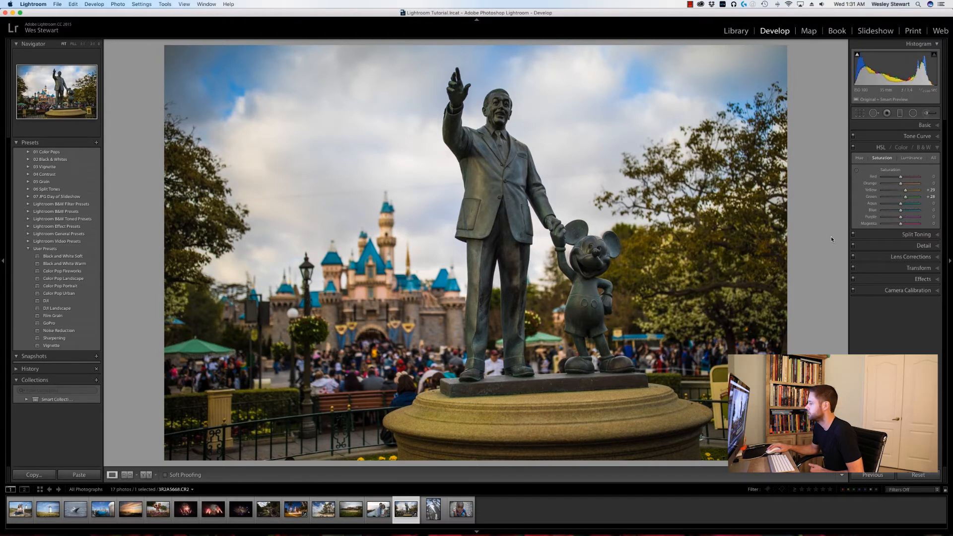
Set the overall Saturation of the statue photo to +20 in the basic adjustments
left_click(924, 125)
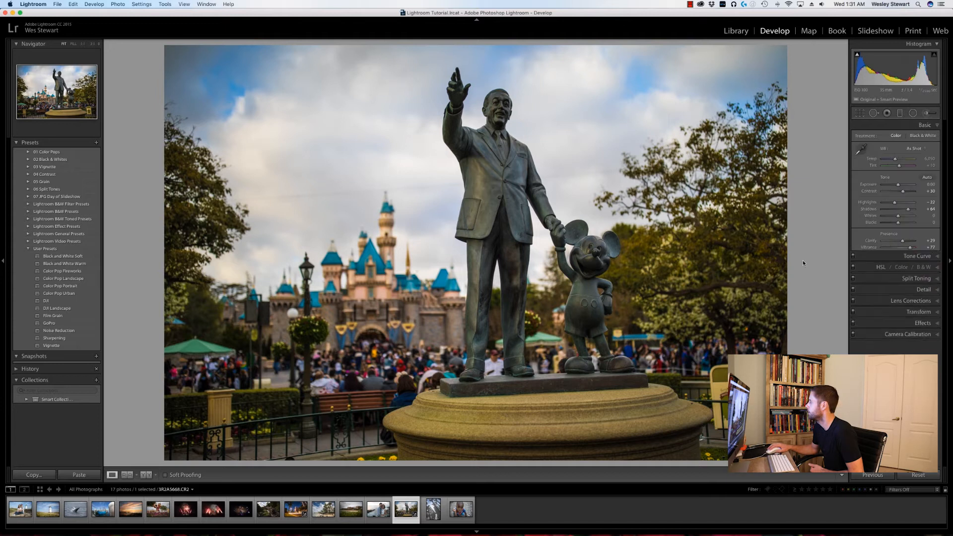
left_click(899, 257)
left_click_drag(899, 256, 902, 257)
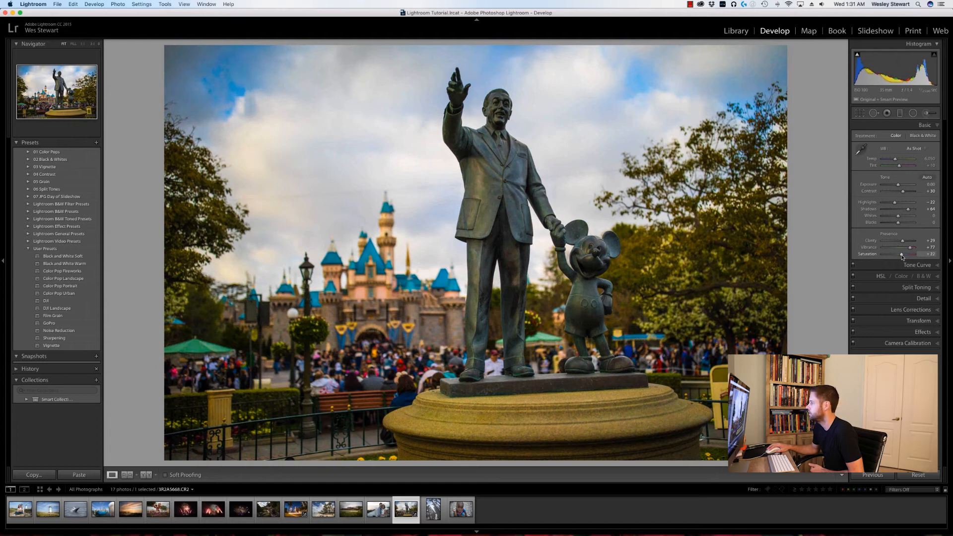
left_click_drag(902, 257, 902, 257)
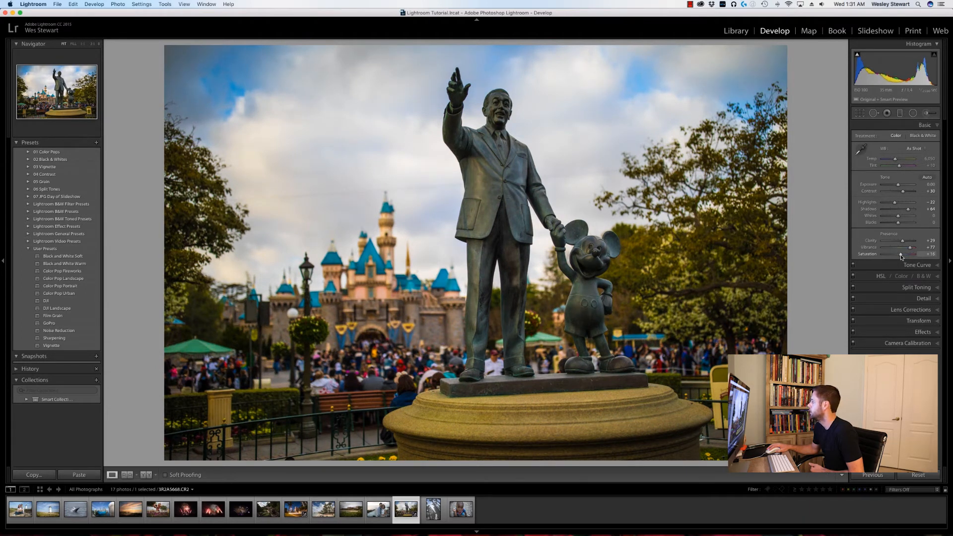
left_click_drag(901, 256, 902, 258)
Straighten the statue photo by rotating it slightly with the crop tool, and apply the crop
left_click(859, 113)
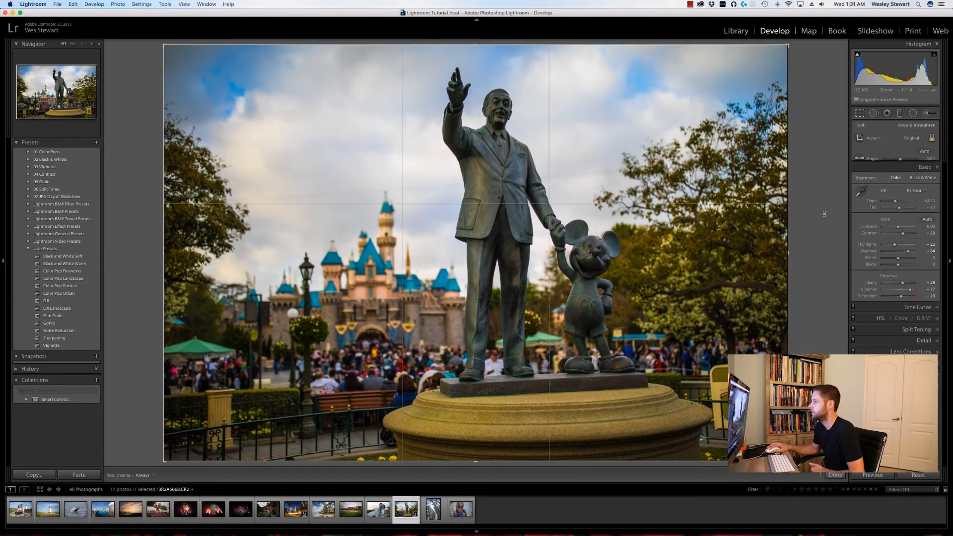
left_click_drag(814, 217, 817, 224)
key("Return")
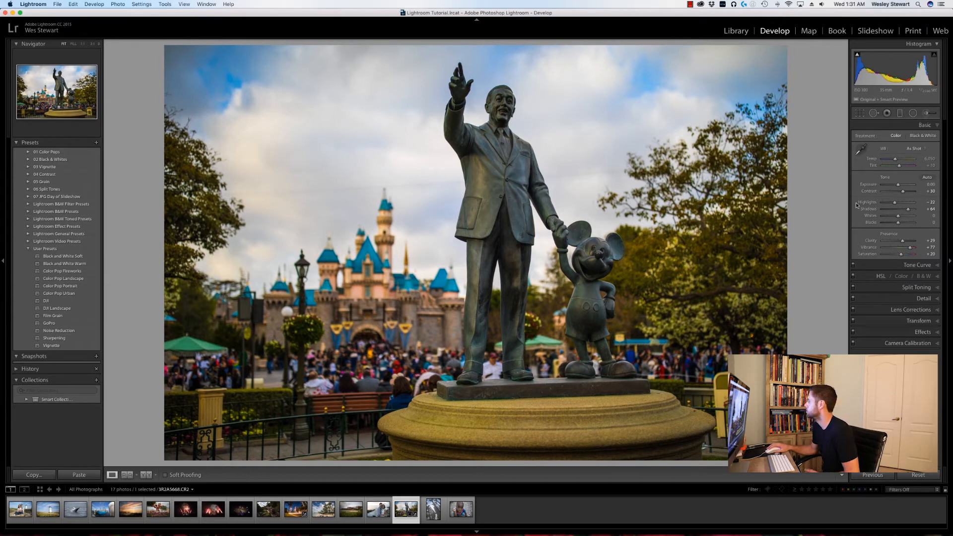
Add a sun flare over the sky's upper-right corner using the adjustment brush with the Sun Flare 1 effect at size 59
key("k")
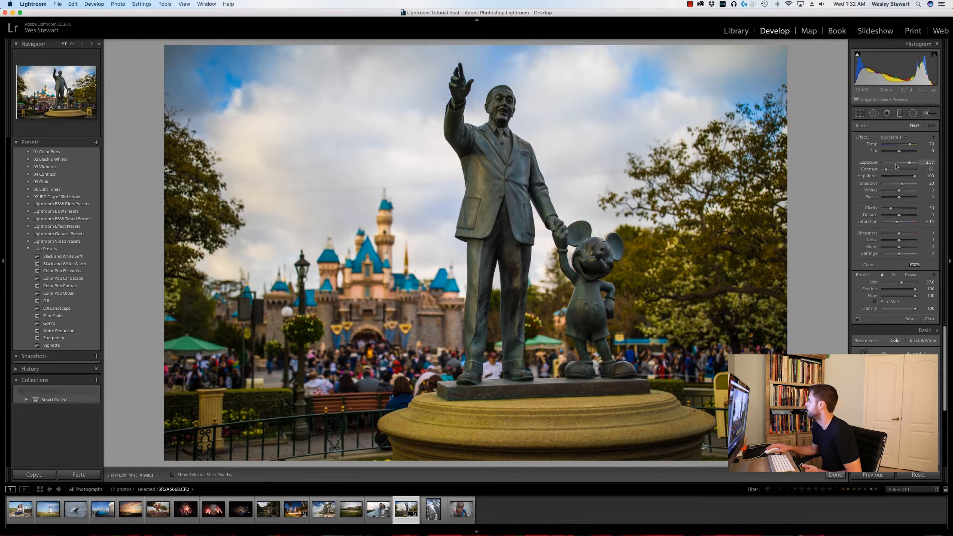
left_click(925, 113)
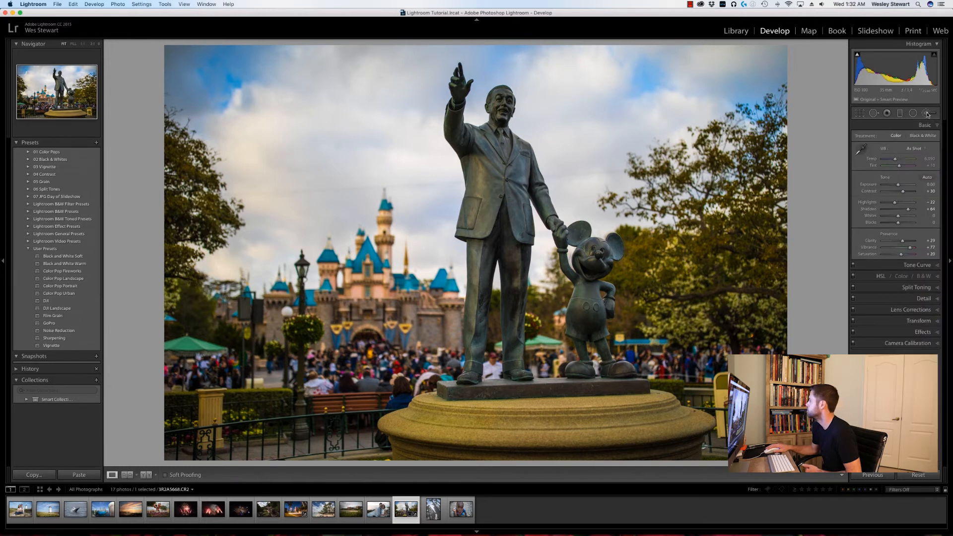
left_click(926, 113)
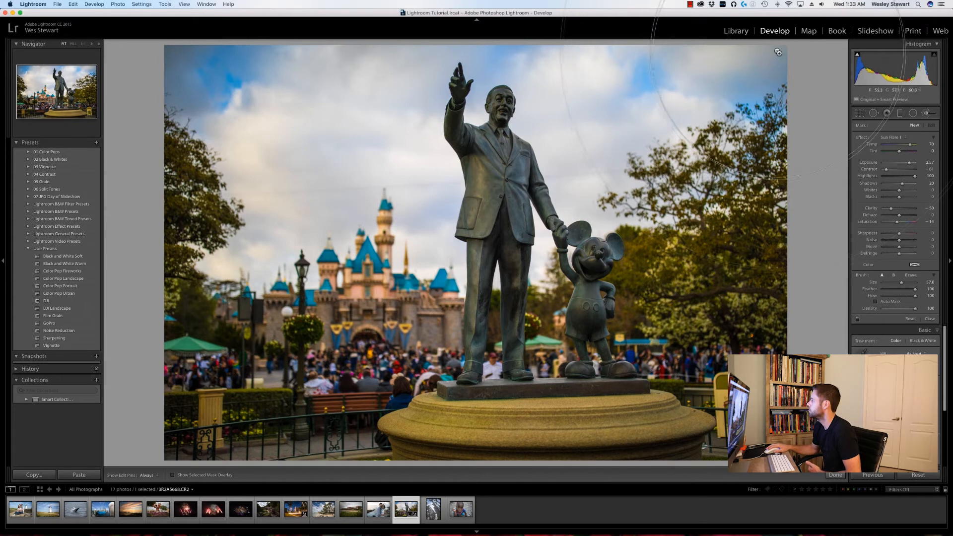
scroll(776, 53, "up", 2)
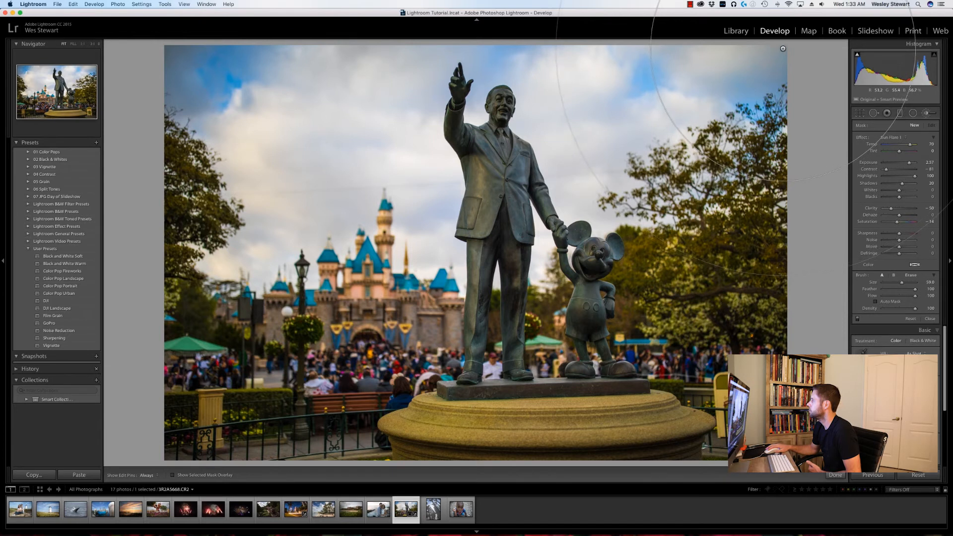
key("h")
left_click(782, 48)
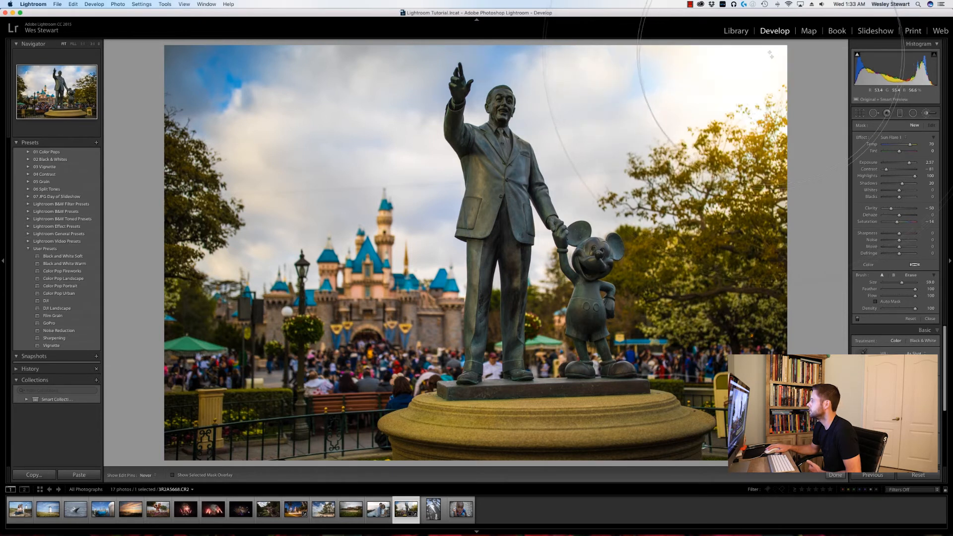
key("h")
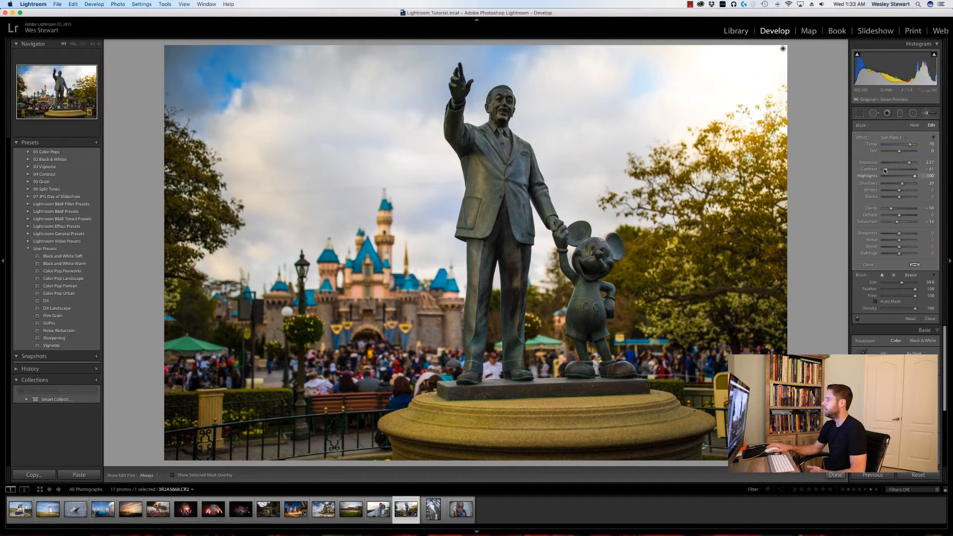
left_click(927, 114)
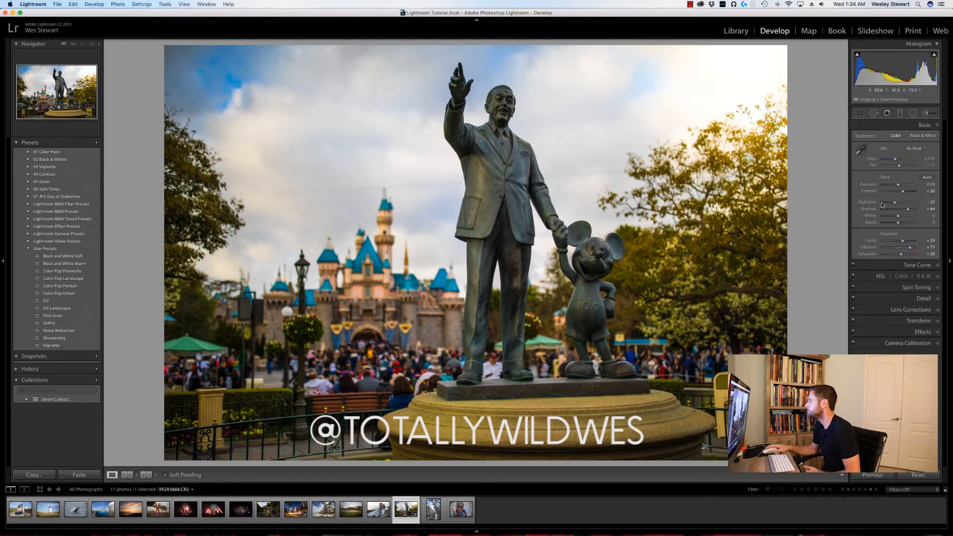
Compare the finished statue photo with its unedited original
key("backslash")
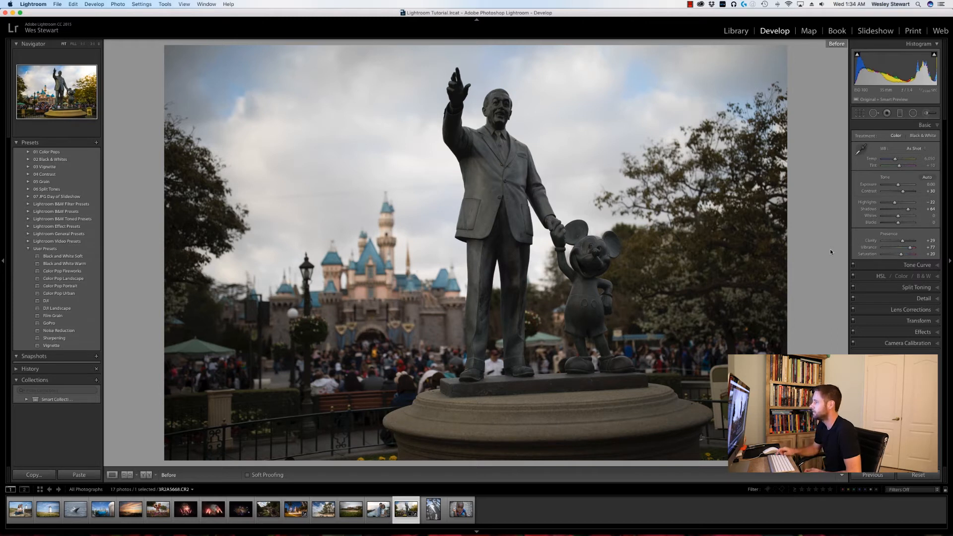
key("backslash")
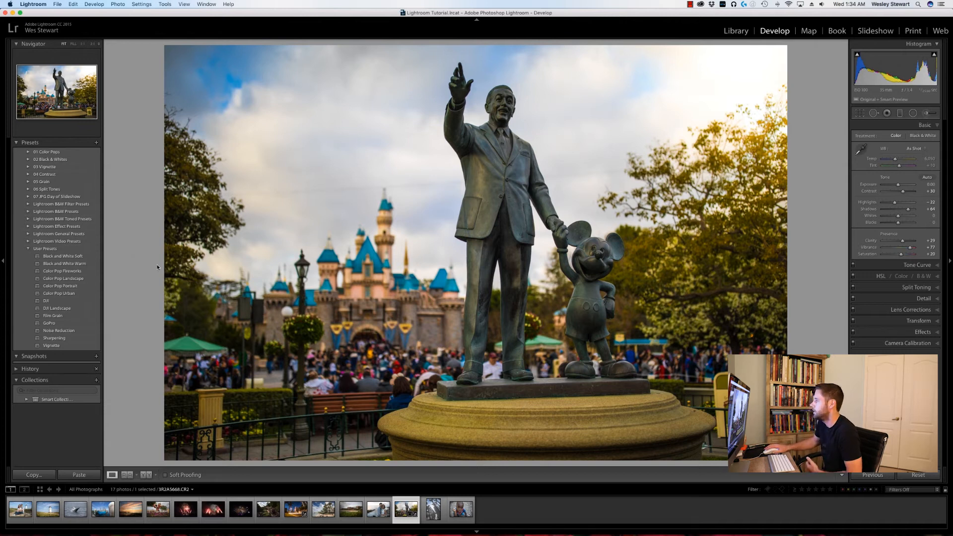
key("backslash")
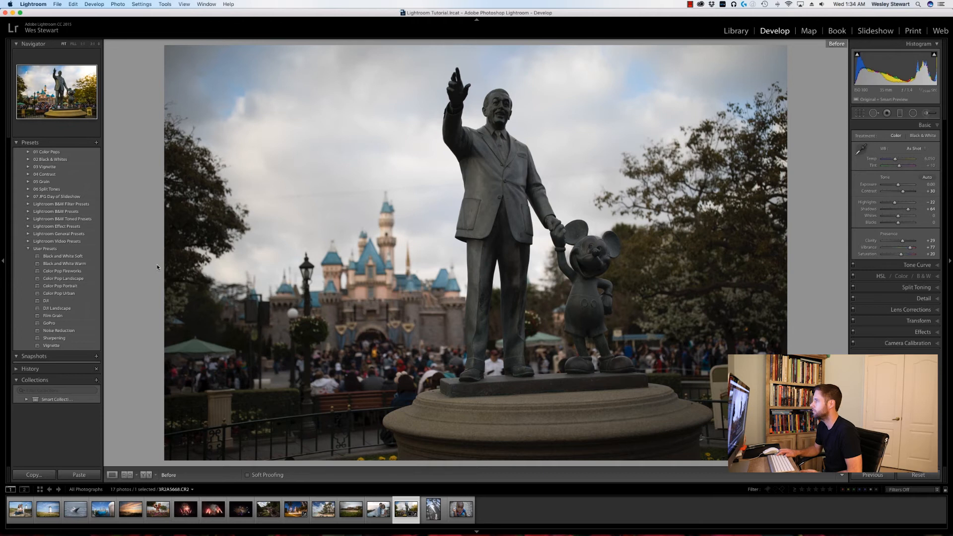
key("backslash")
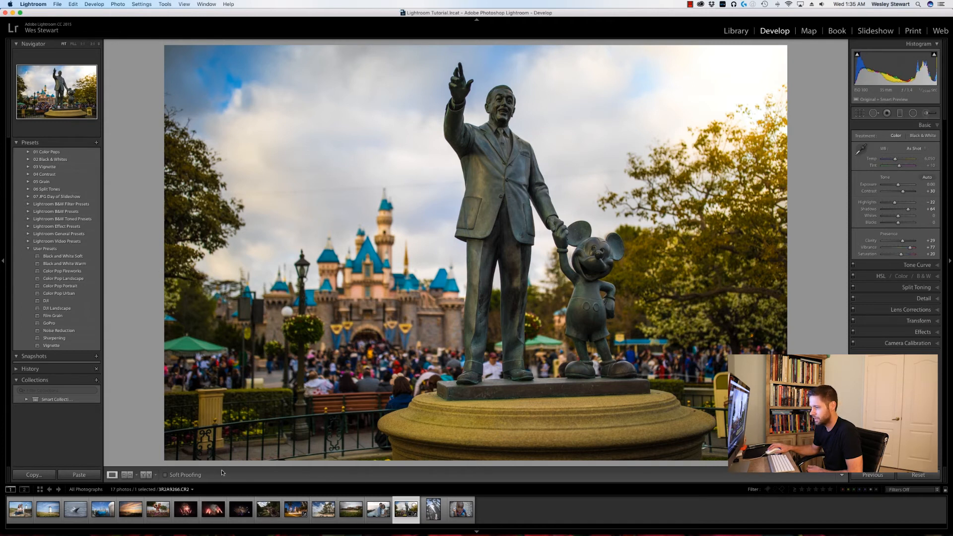
Open the pumpkin drummer photo and set Vibrance to +64, Clarity to +26, Saturation to +15 and Contrast to +23
left_click(156, 513)
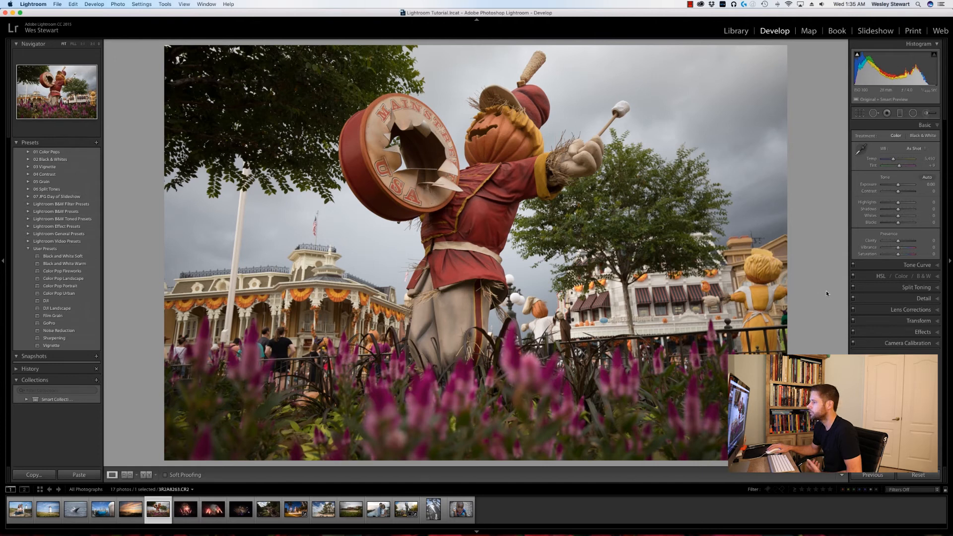
left_click(907, 249)
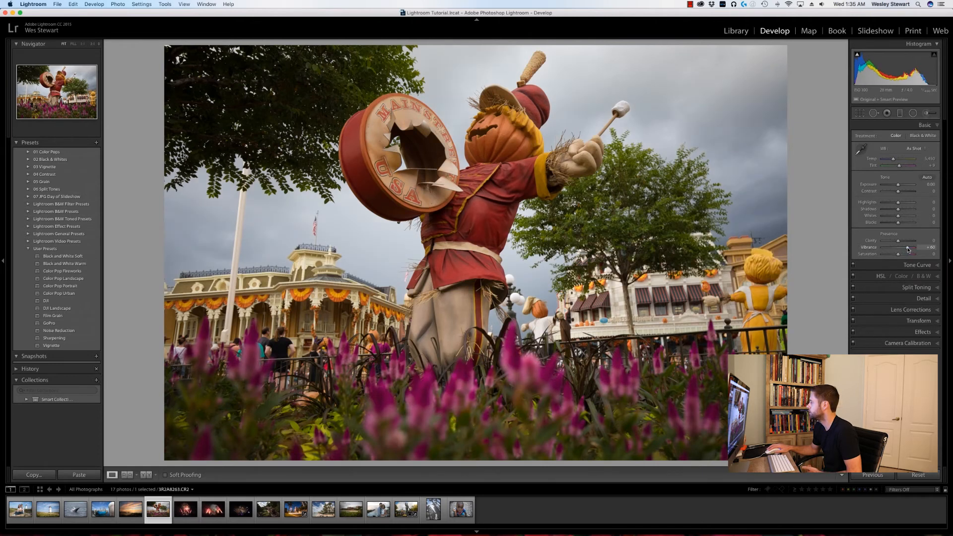
left_click_drag(908, 249, 909, 250)
left_click(902, 240)
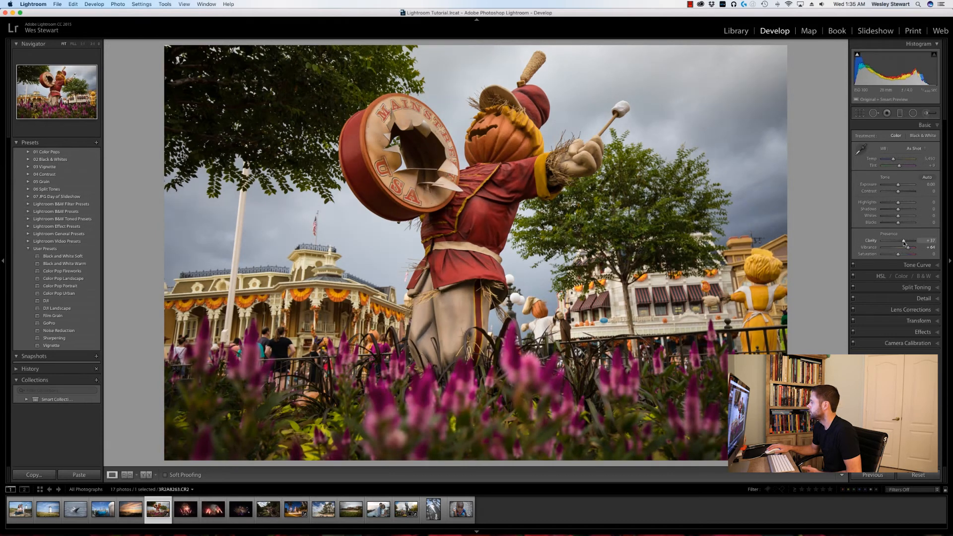
left_click_drag(902, 243, 902, 256)
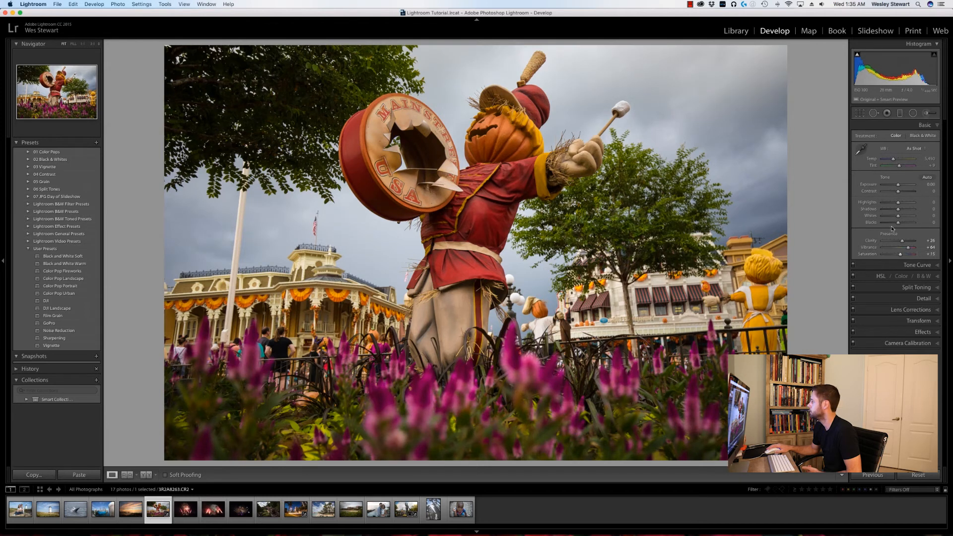
left_click_drag(898, 192, 902, 194)
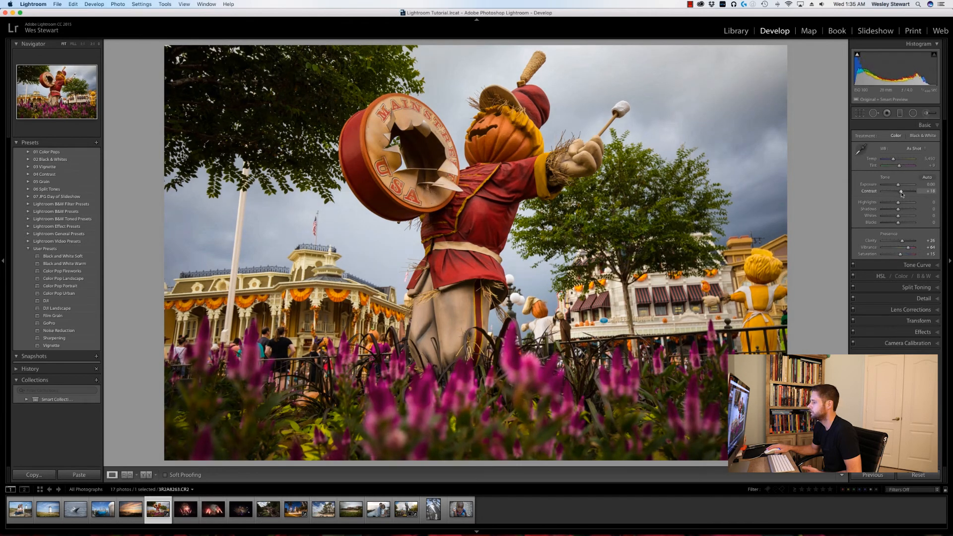
left_click_drag(902, 194, 902, 194)
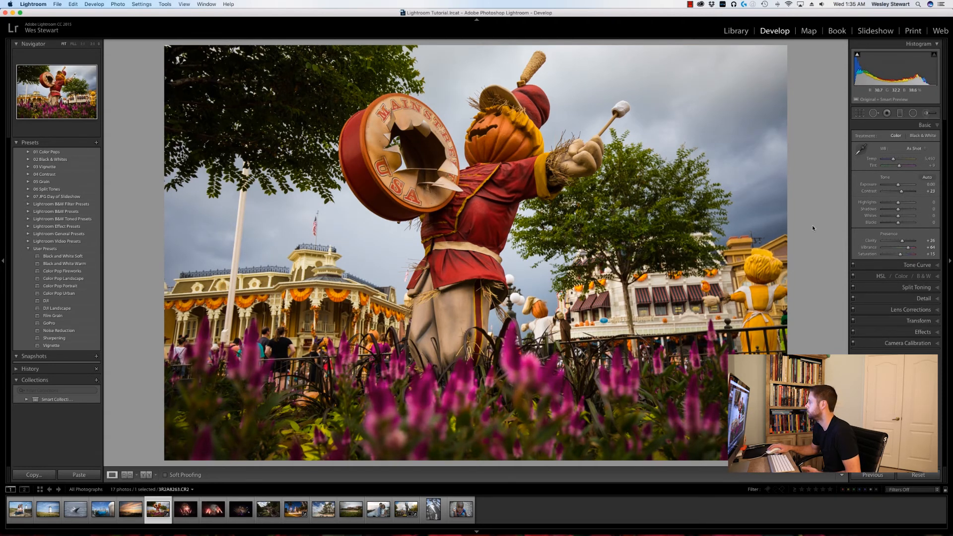
Add a sun flare over the sky's upper-right corner of the drummer photo using the adjustment brush with the Sun Flare 1 effect at size 59
left_click(927, 113)
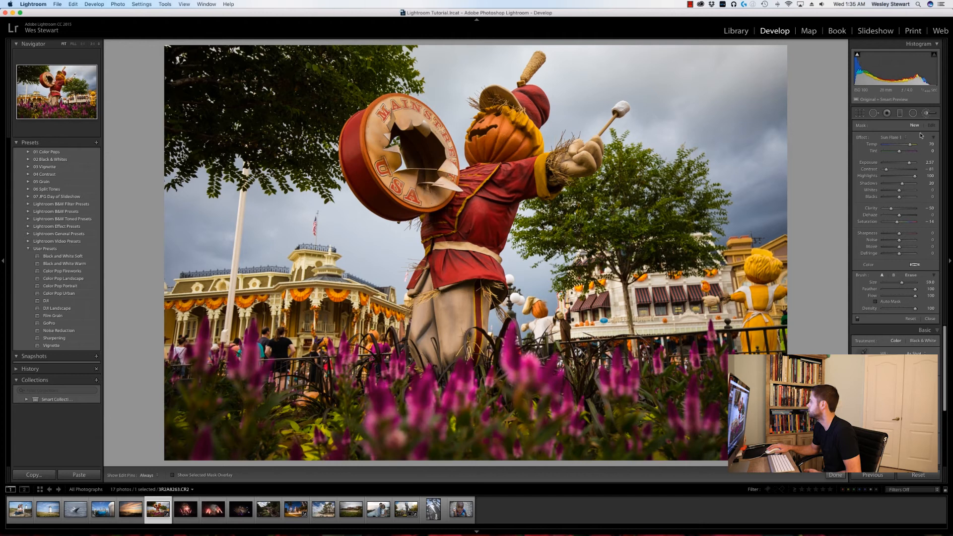
left_click(899, 140)
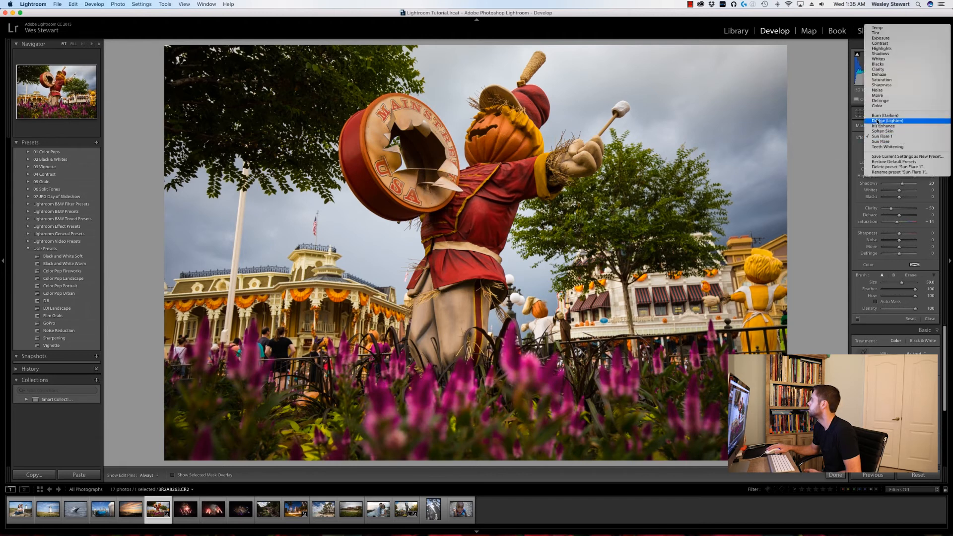
left_click(824, 157)
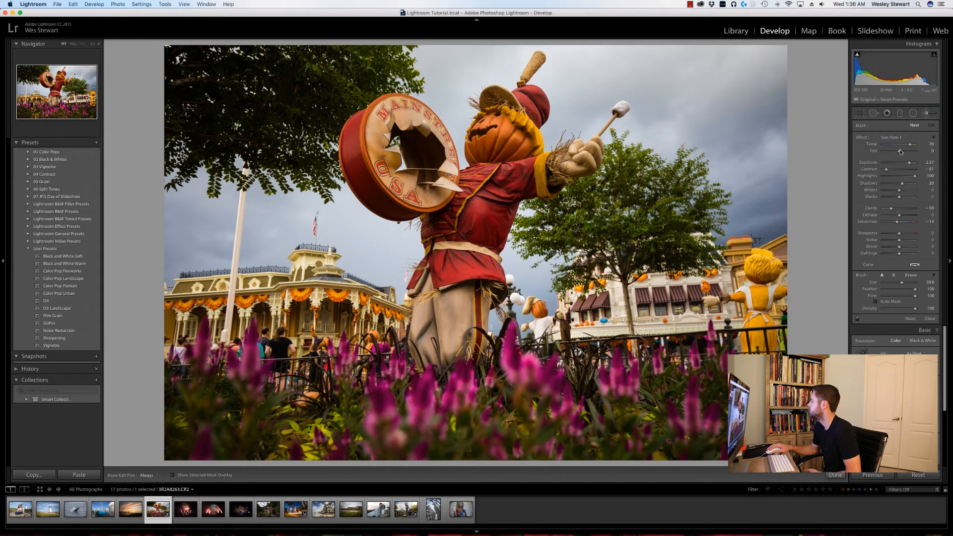
left_click(902, 137)
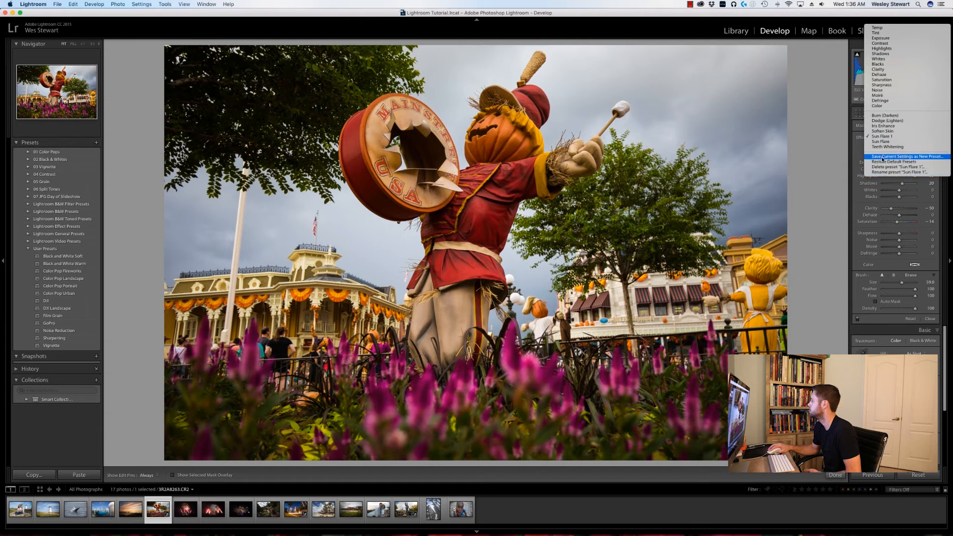
left_click(820, 208)
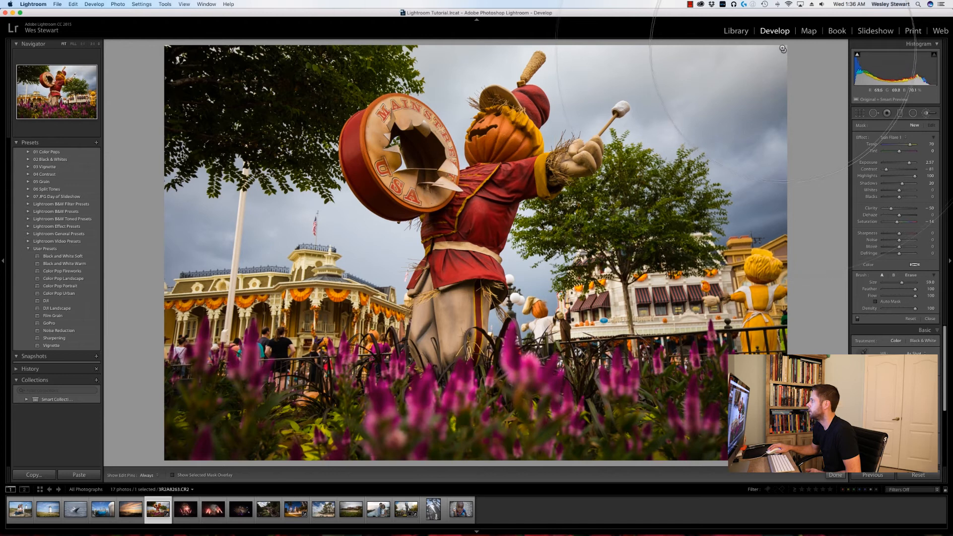
key("h")
left_click_drag(783, 50, 781, 59)
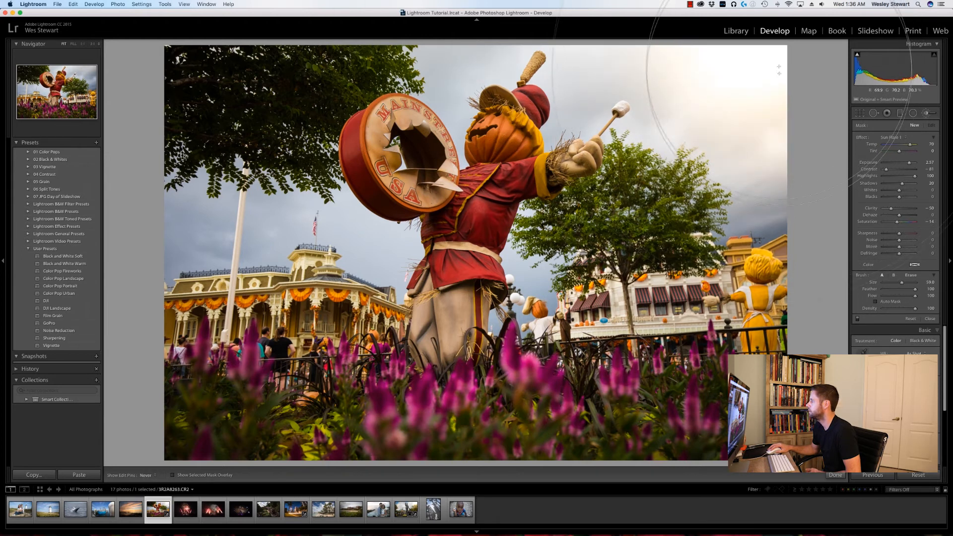
key("h")
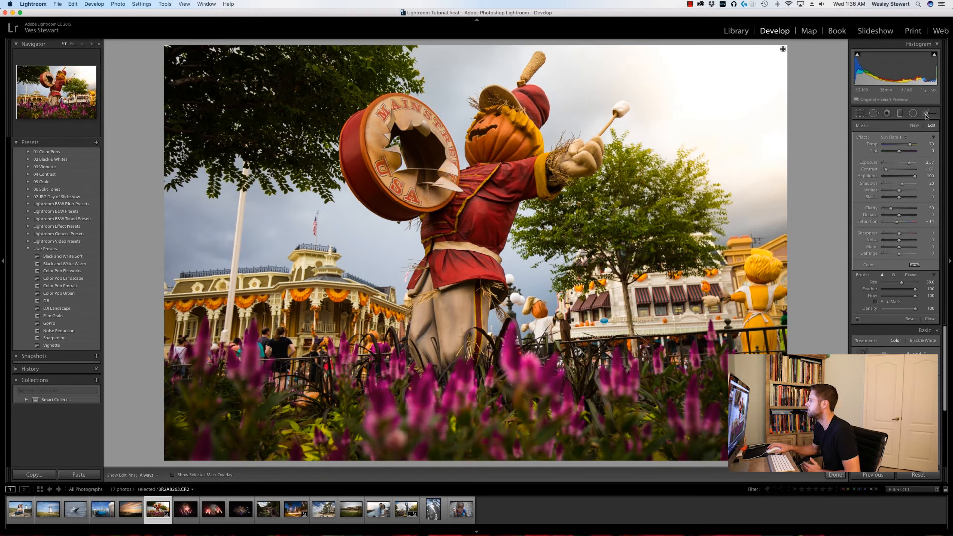
left_click(926, 115)
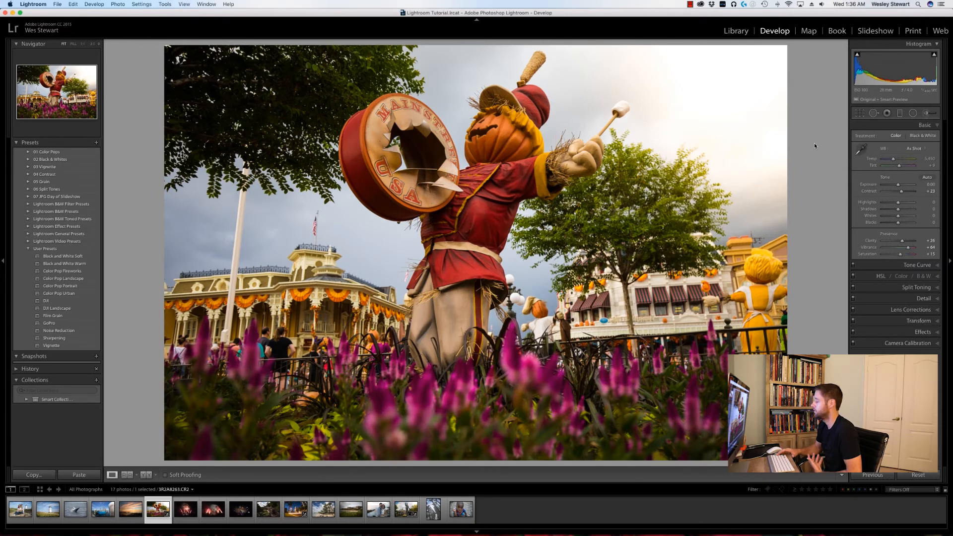
Compare the drummer photo with its unedited original
key("backslash")
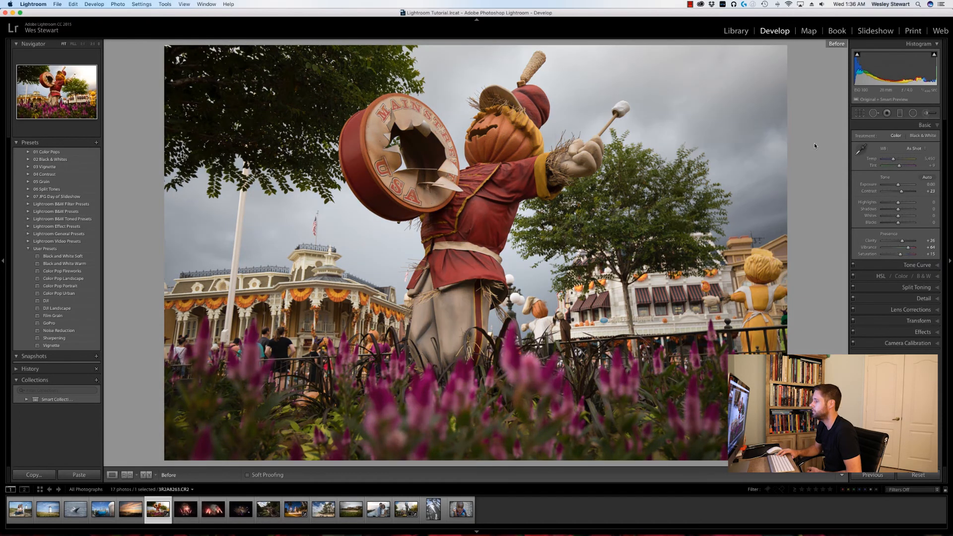
key("backslash")
key("backslash")
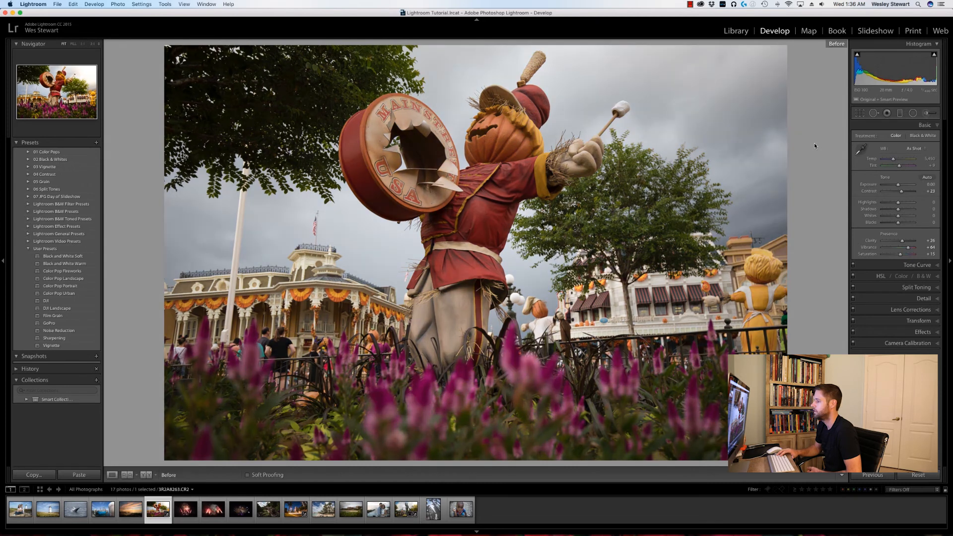
key("backslash")
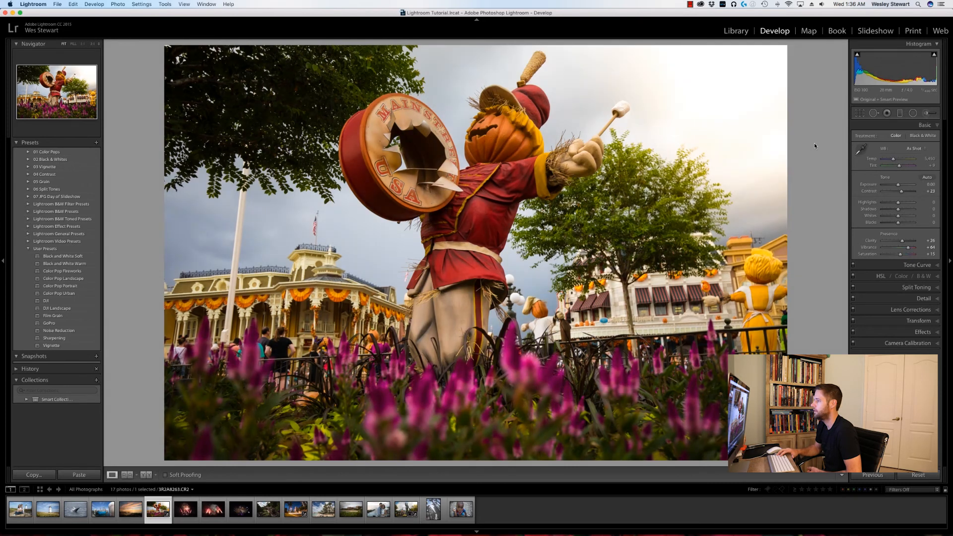
Set the drummer photo's Shadows to +17 and check the result against the unedited original
left_click(901, 211)
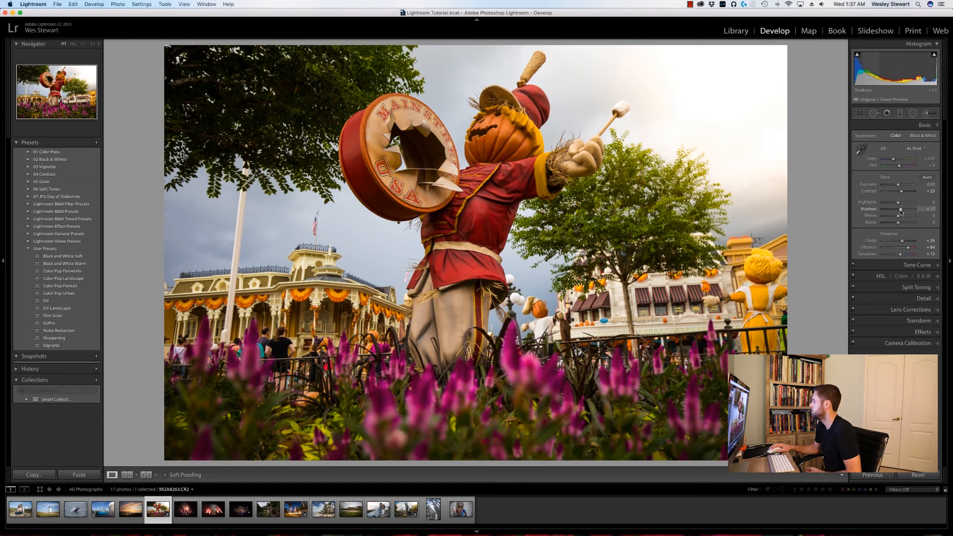
left_click(881, 276)
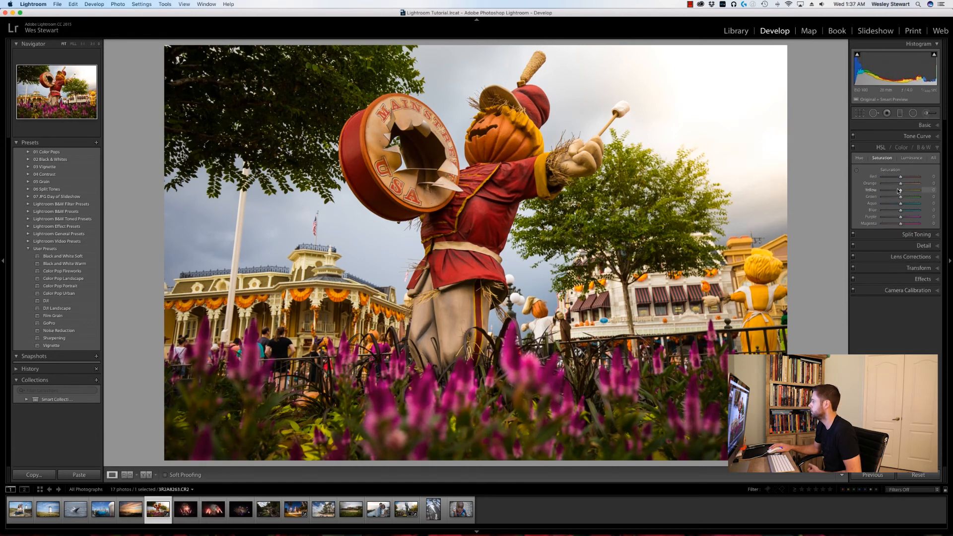
left_click(924, 125)
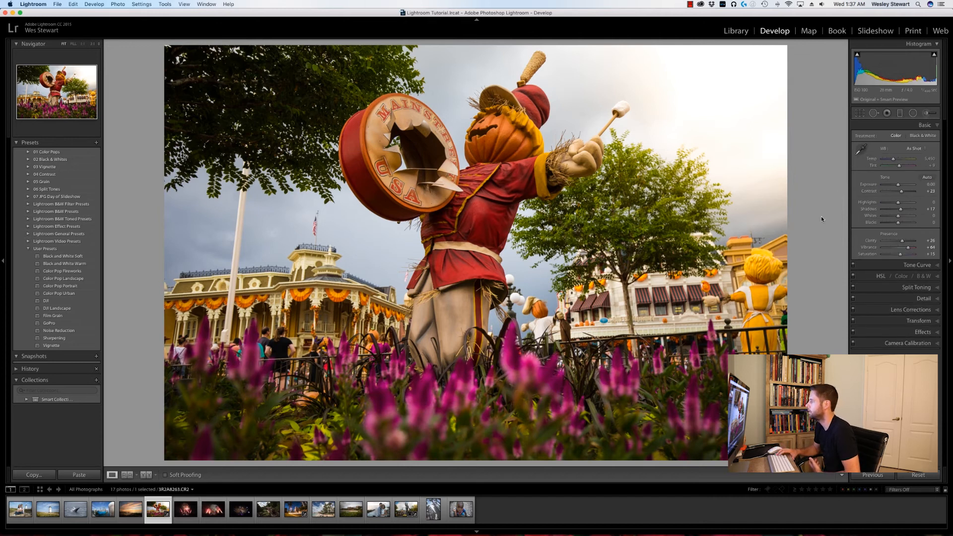
key("backslash")
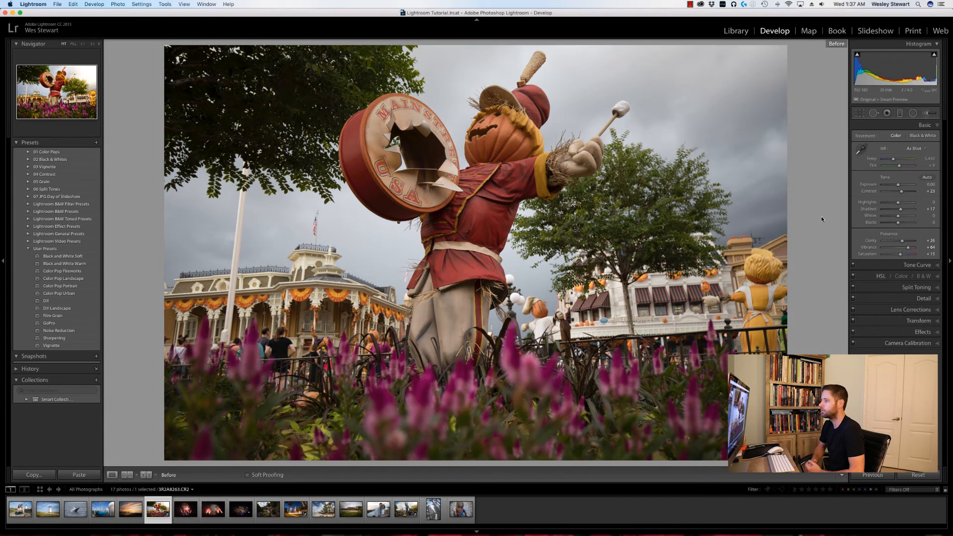
key("backslash")
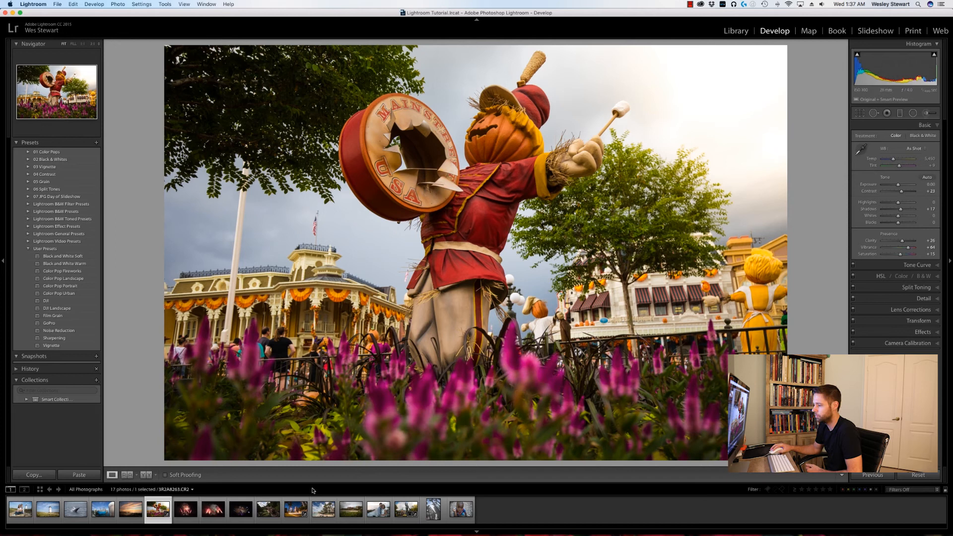
Open the mine train roller coaster photo and set Vibrance to +74, Clarity to +52 and Saturation to +8
left_click(266, 513)
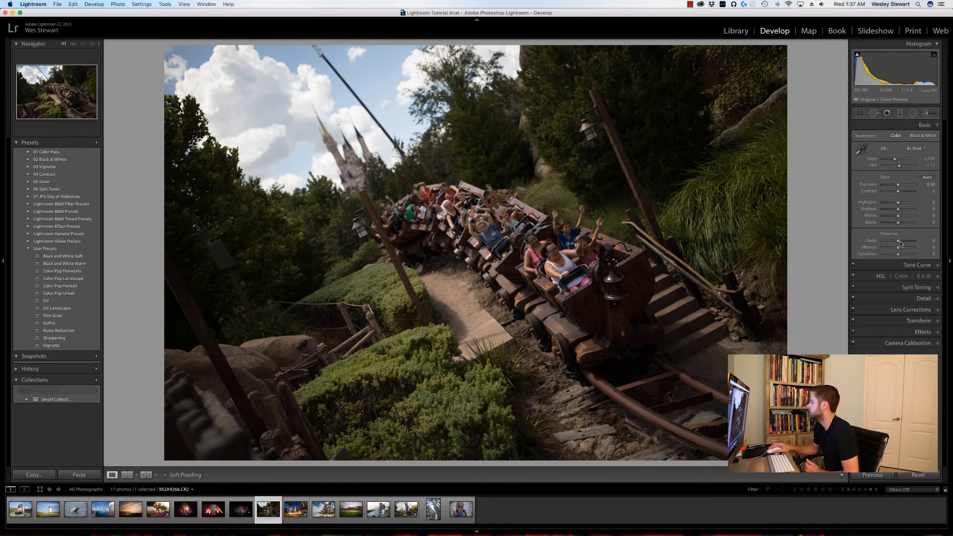
left_click_drag(906, 249, 910, 250)
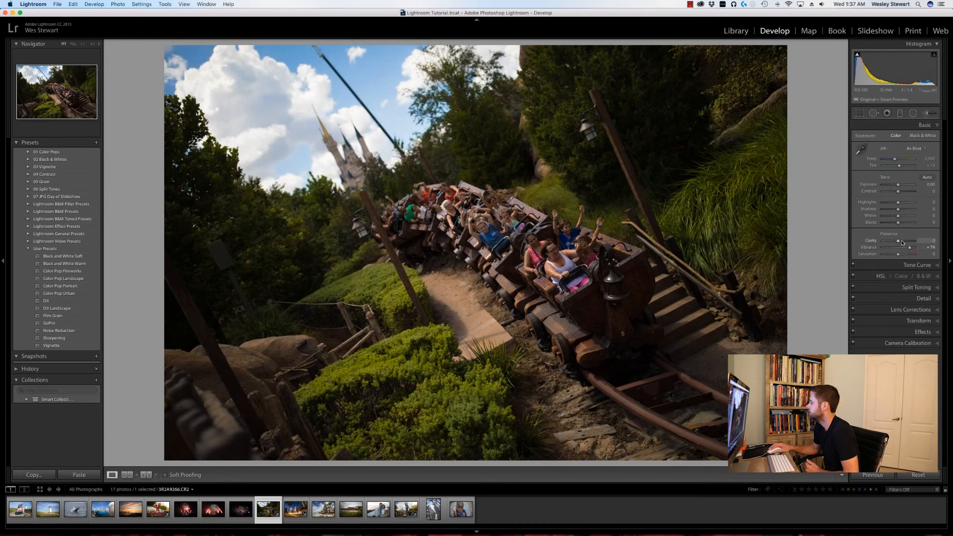
left_click_drag(902, 242, 908, 244)
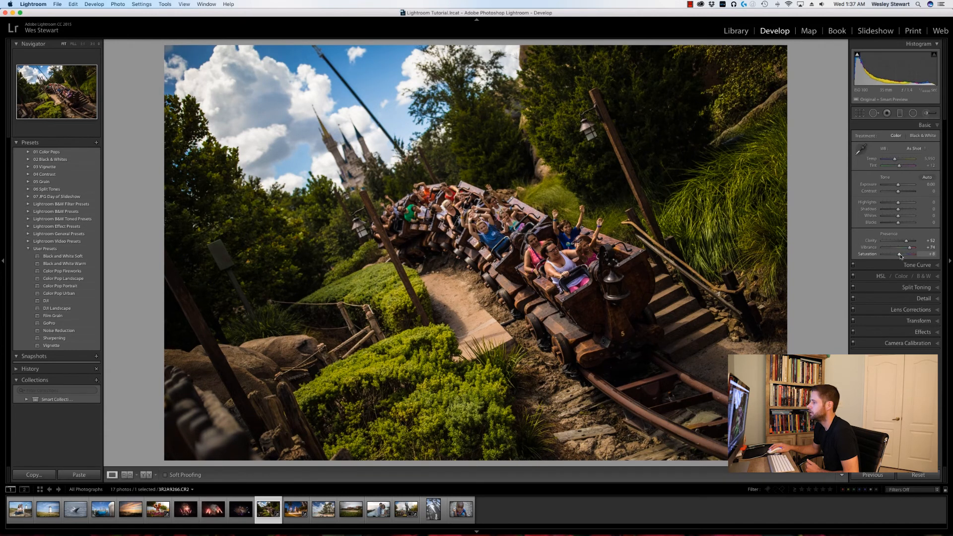
Raise the roller coaster photo's yellow saturation slightly and its green saturation to +7 in the HSL adjustments
left_click(881, 276)
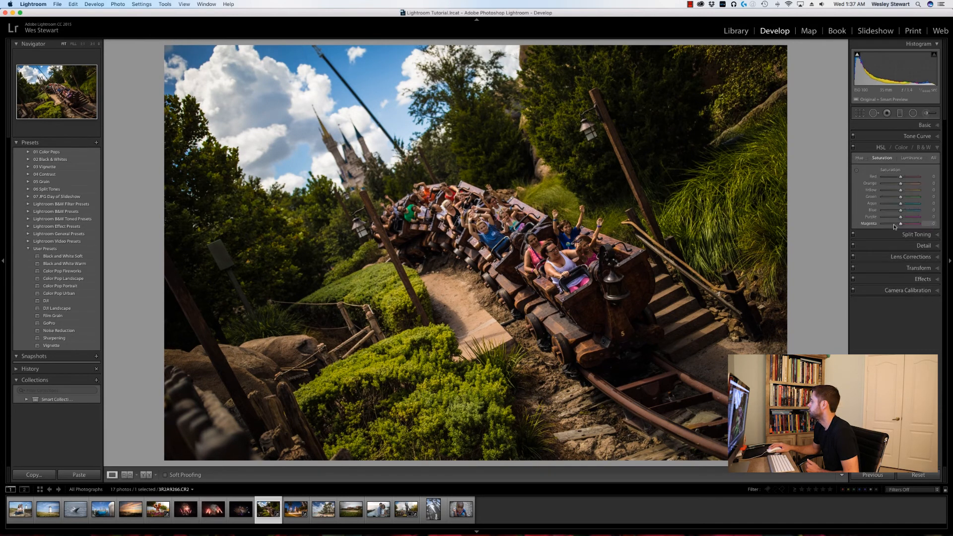
left_click_drag(900, 191, 901, 193)
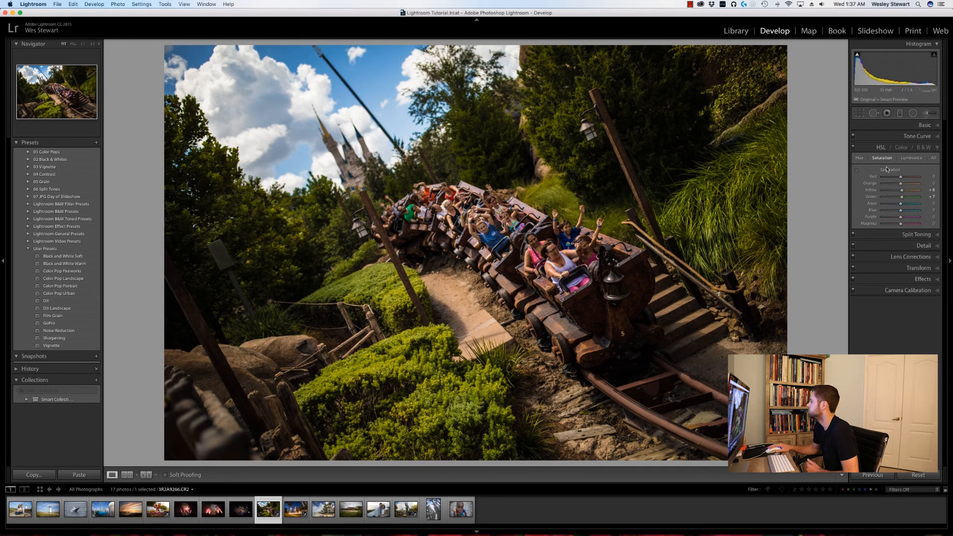
Set the roller coaster photo's Contrast to +7, Shadows to +39 and Exposure to about +0.65
key("super+1")
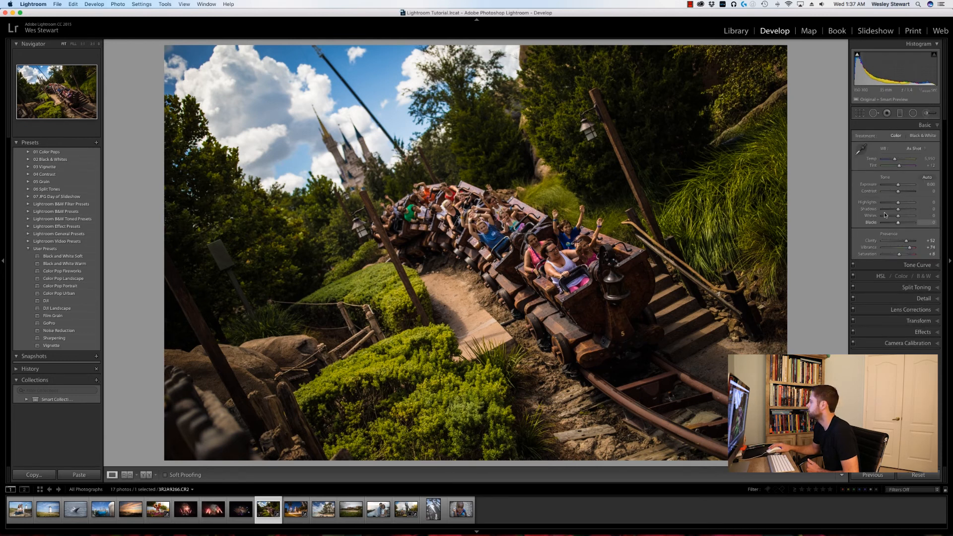
left_click_drag(898, 193, 904, 210)
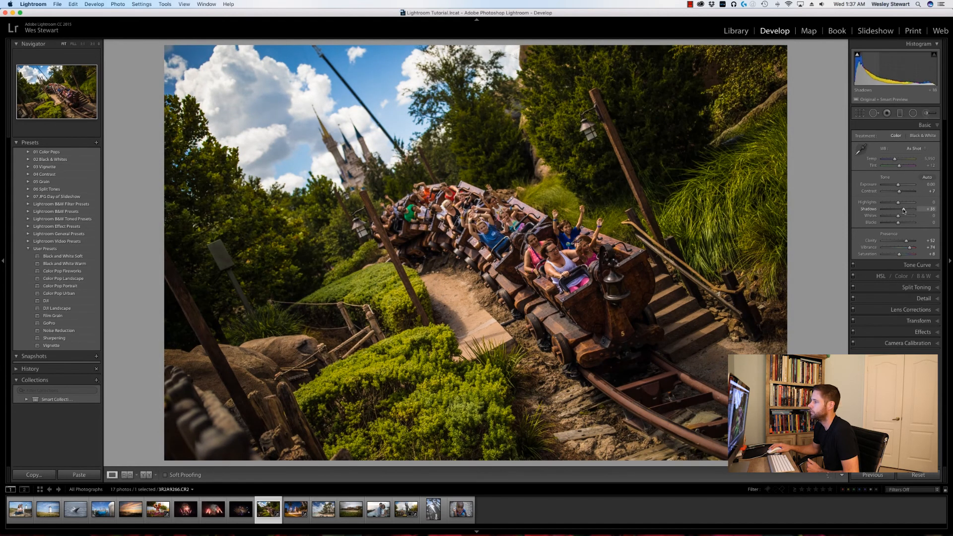
left_click_drag(898, 186, 901, 186)
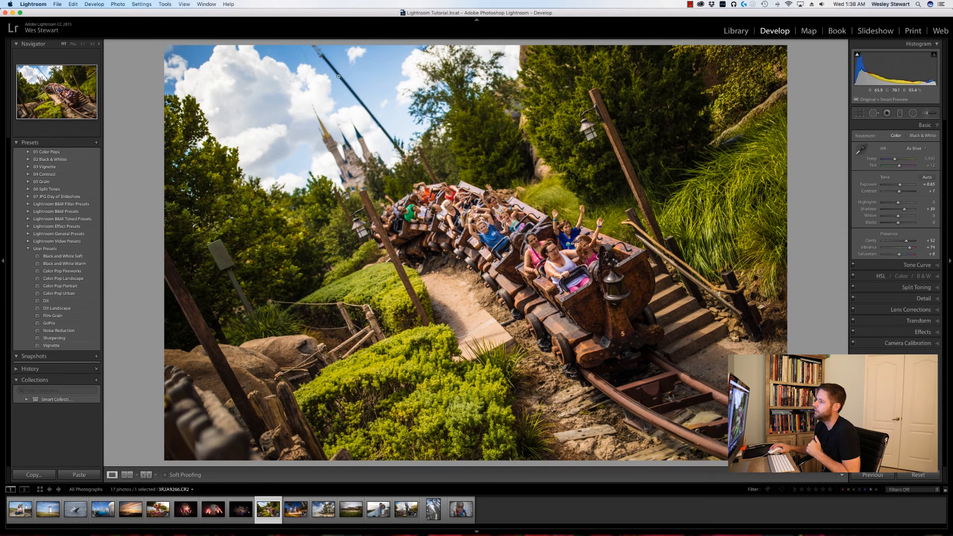
Remove the long dark pole from the sky beside the castle with Spot Removal in Heal mode at size 77, and inspect the healed area up close
left_click(874, 113)
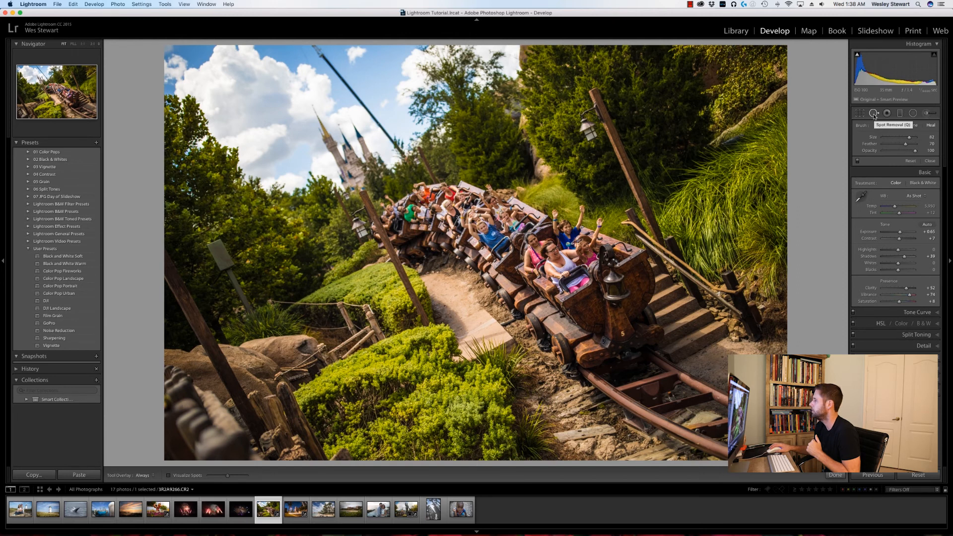
scroll(343, 77, "down", 1)
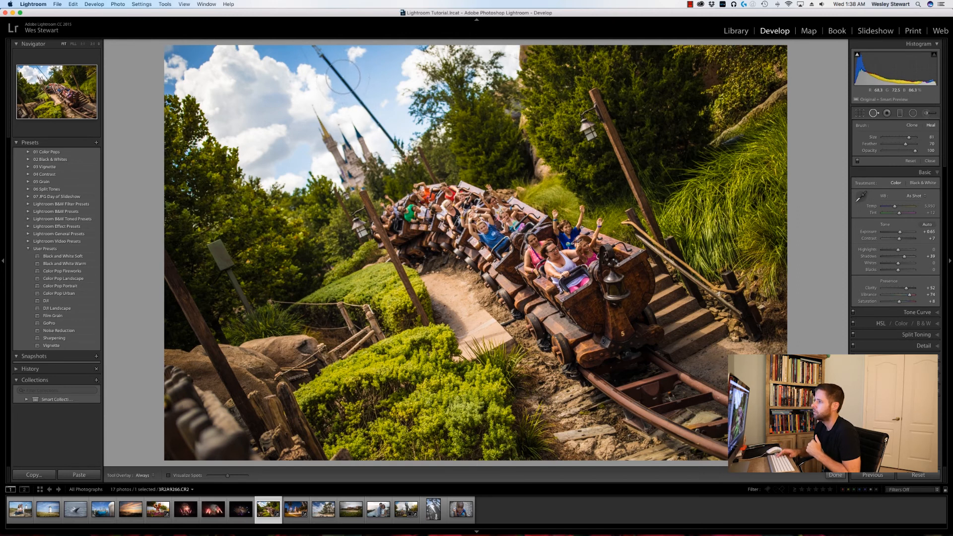
scroll(342, 77, "down", 1)
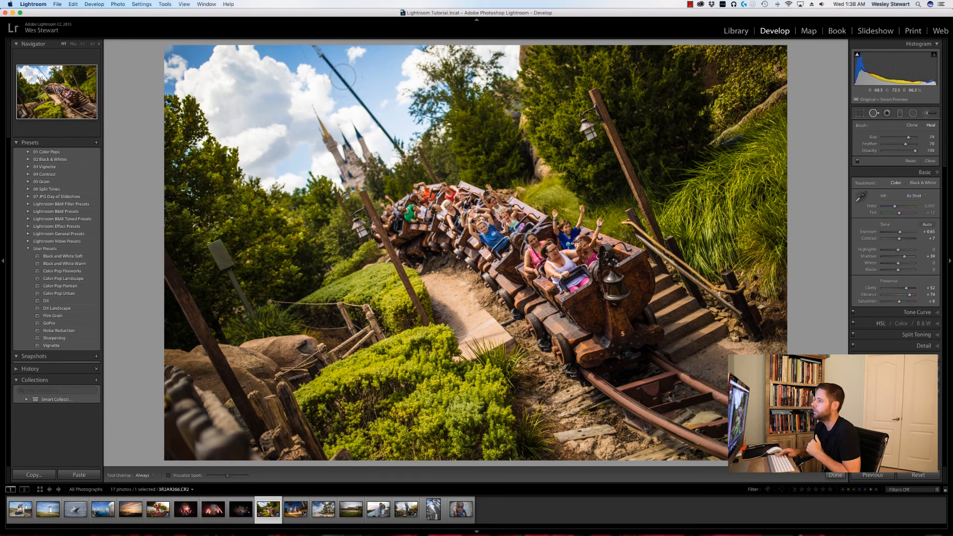
scroll(342, 77, "down", 1)
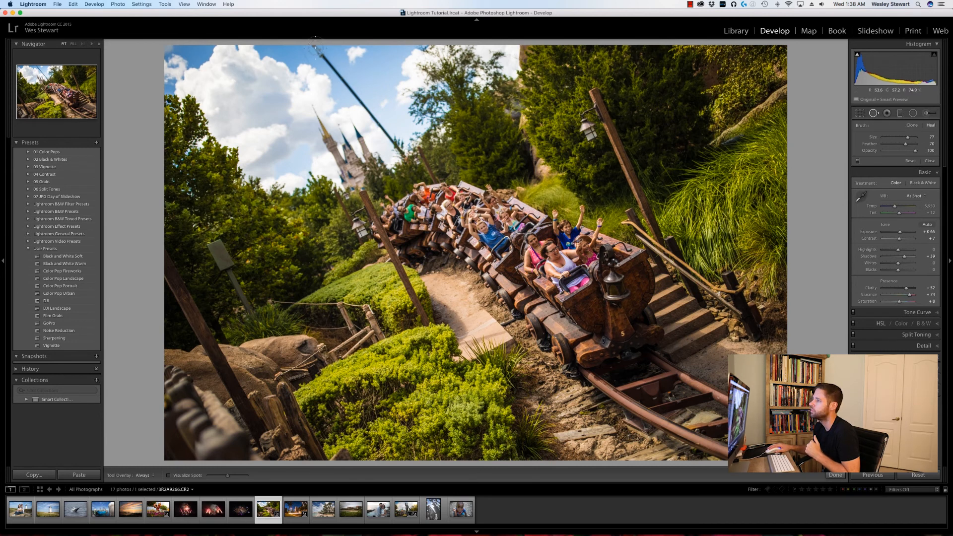
left_click_drag(313, 45, 409, 157)
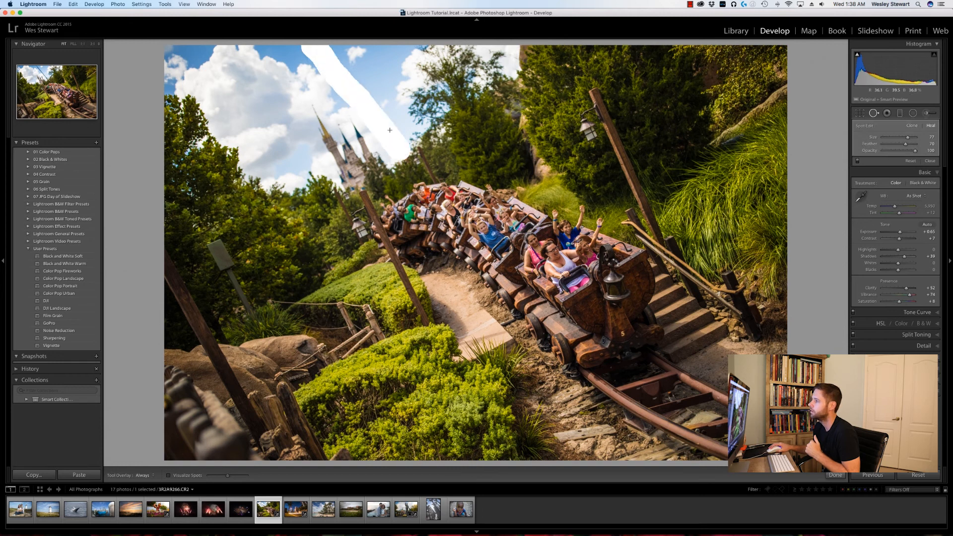
left_click_drag(378, 97, 379, 97)
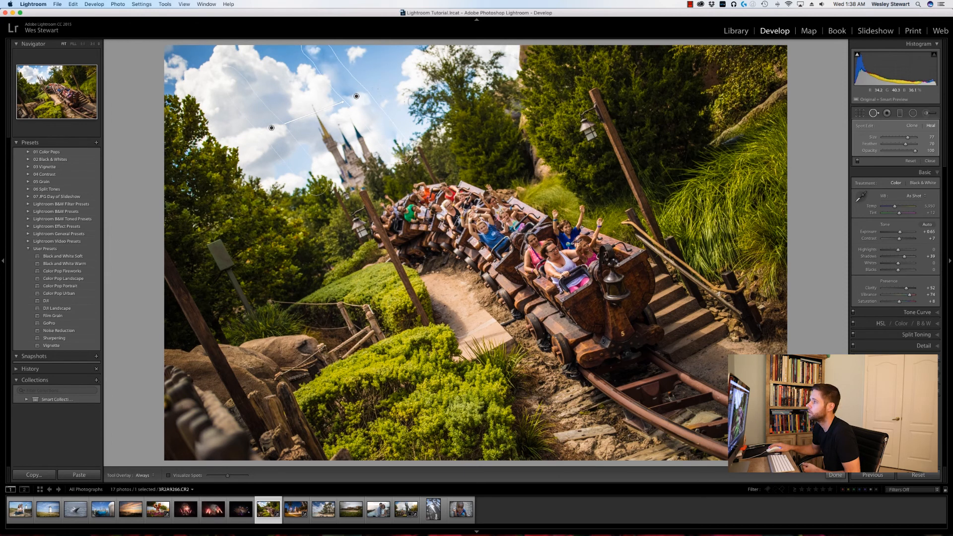
left_click(873, 114)
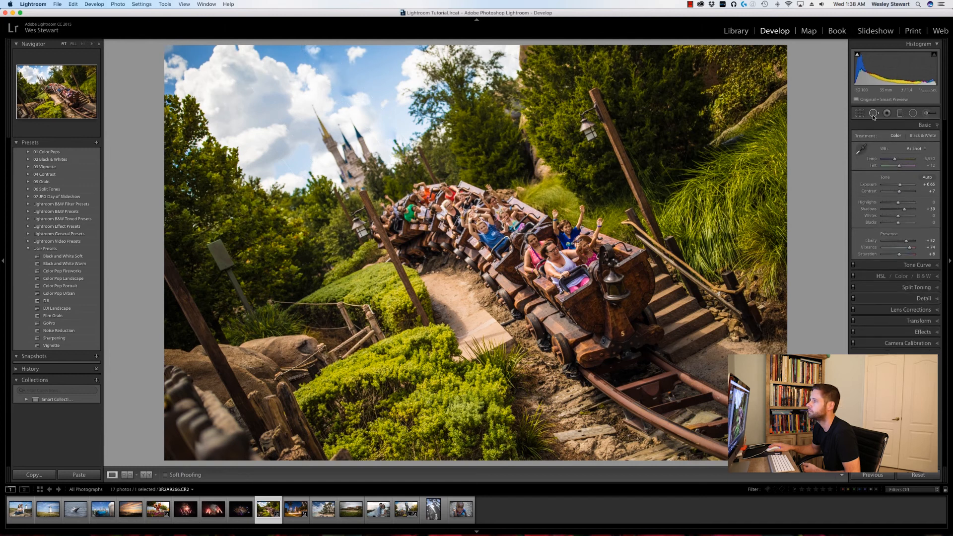
left_click(319, 59)
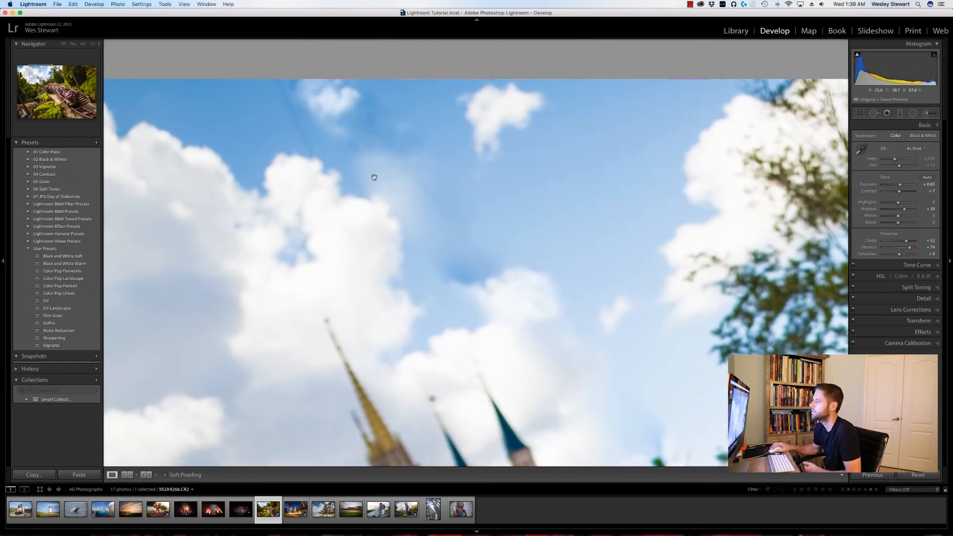
left_click(425, 241)
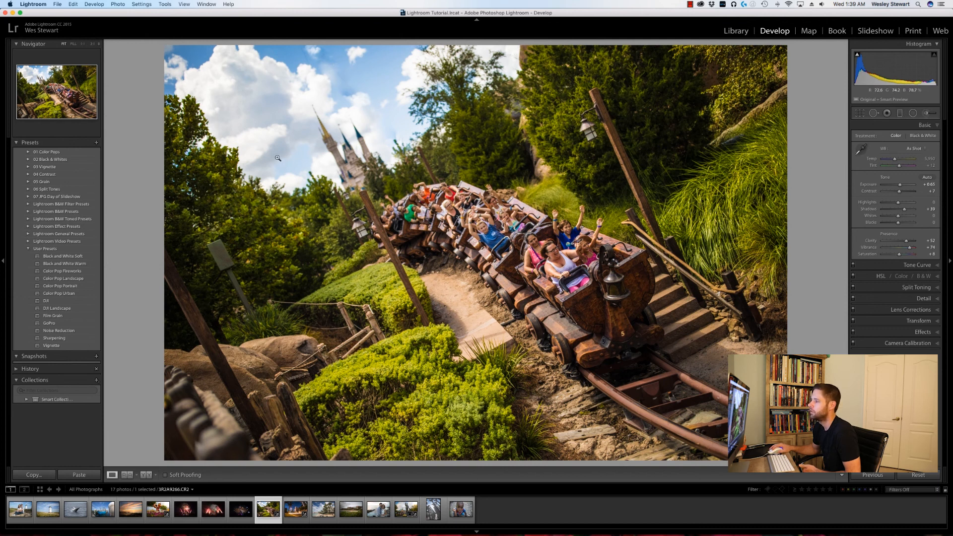
Paint a sun flare over the roller coaster photo's upper-left sky corner using the adjustment brush with the Sun Flare 1 effect at size 59
left_click(926, 113)
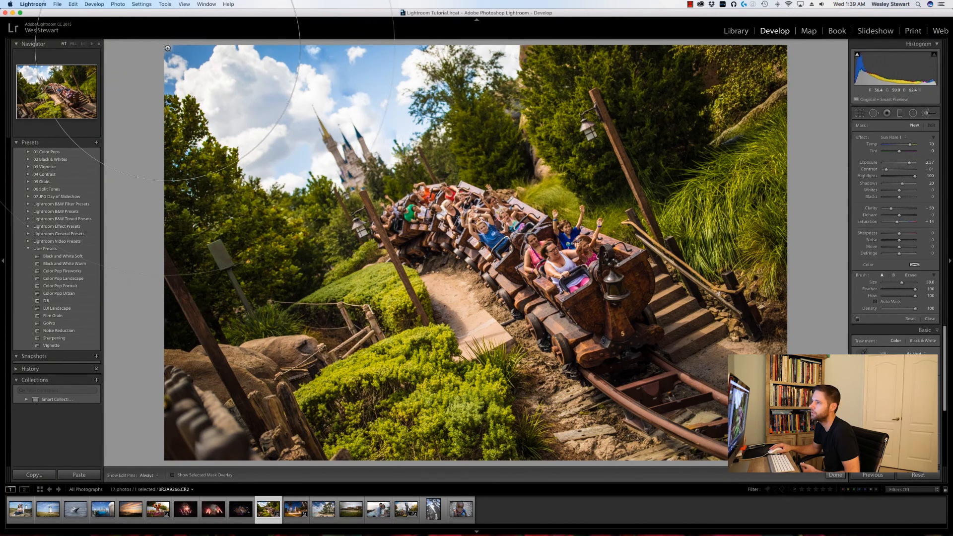
left_click_drag(167, 48, 177, 51)
key("h")
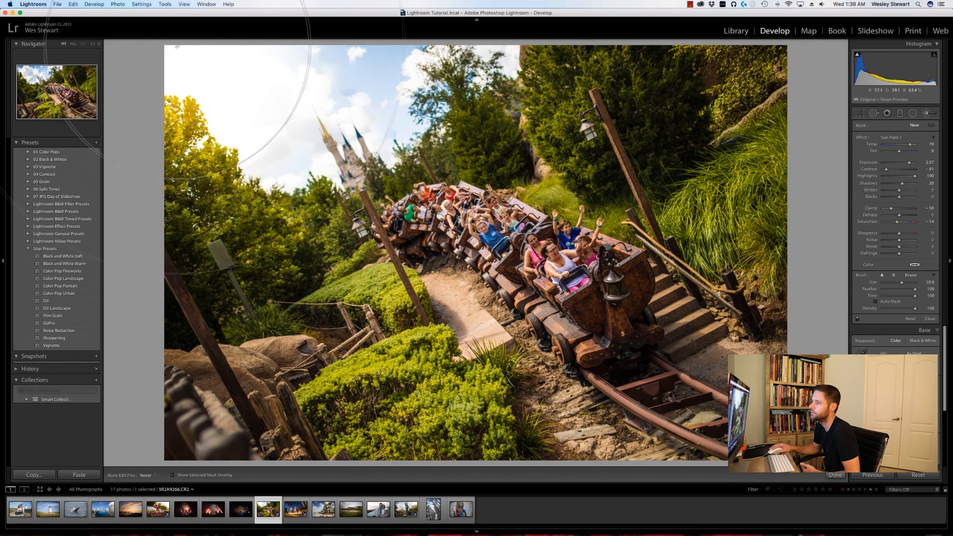
Lower the sun flare's exposure to about 2.39, finish the brush adjustment, and compare the roller coaster photo before and after editing
key("h")
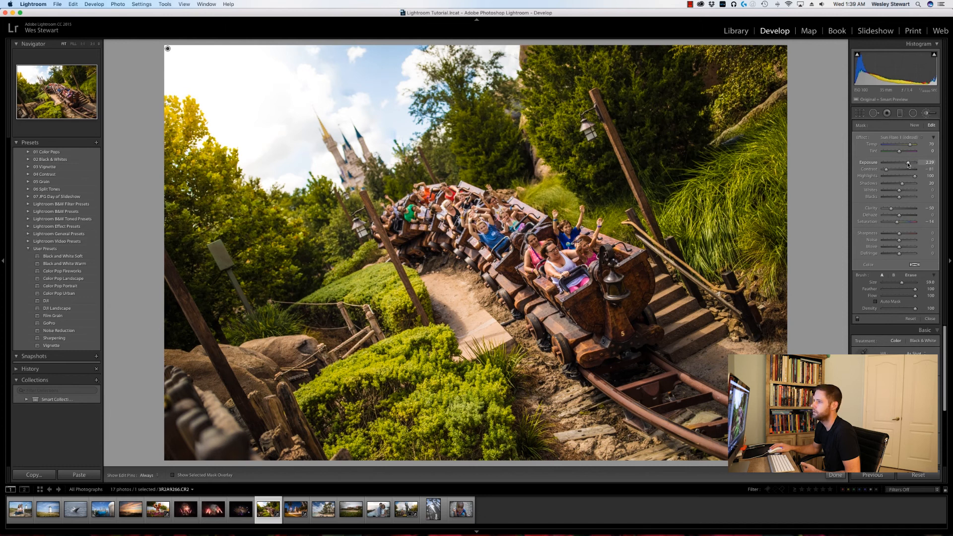
left_click(927, 114)
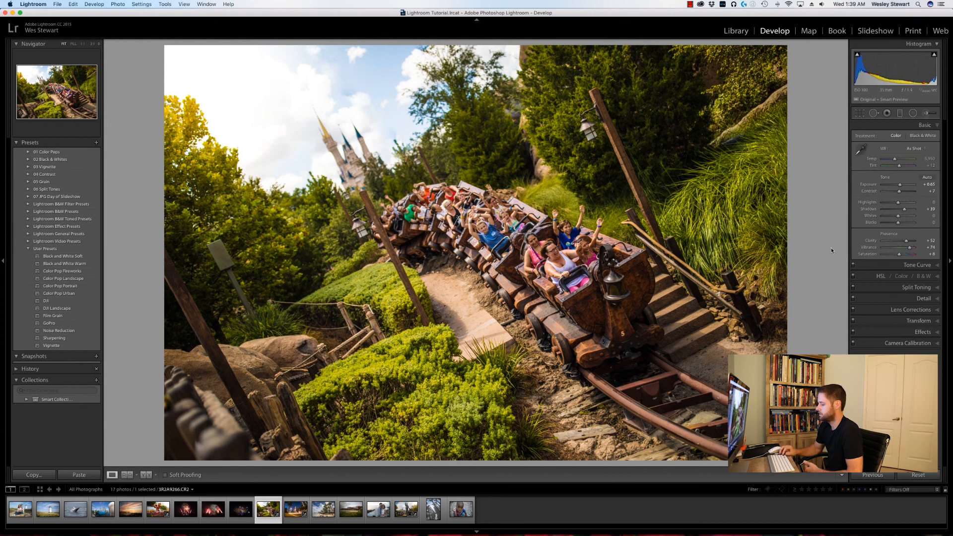
key("backslash")
key("backslash")
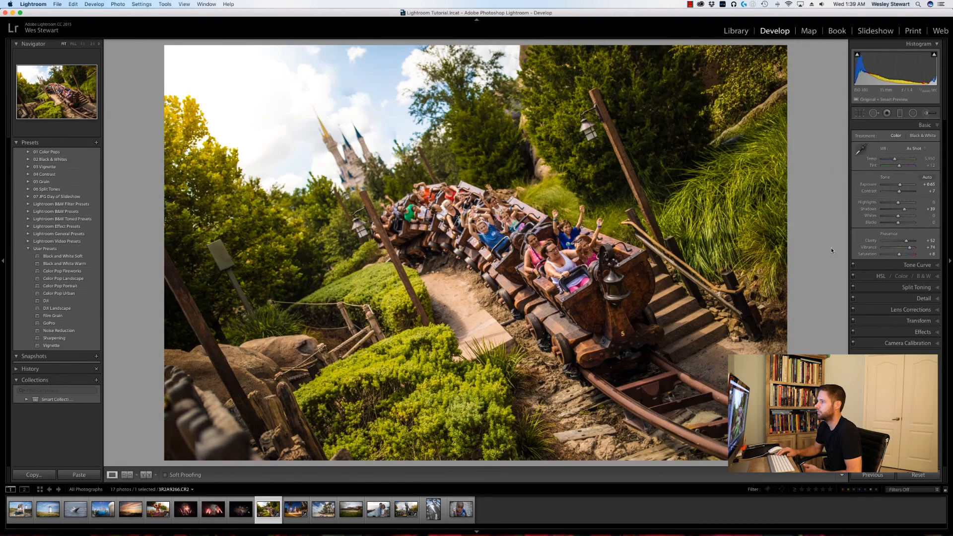
key("backslash")
key("backslash")
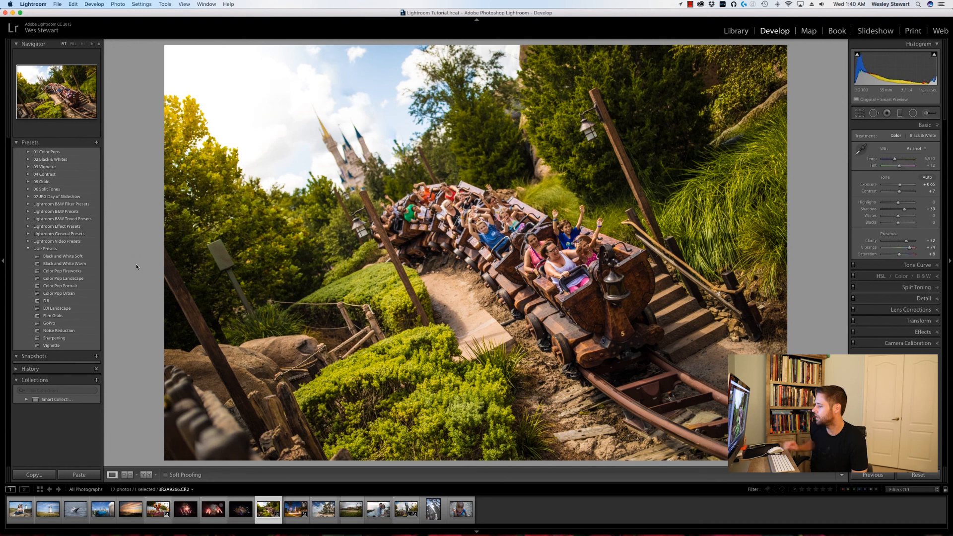
Compare the before and after versions of the pumpkin drummer photo, the roller coaster photo and the statue photo in front of the castle
left_click(157, 511)
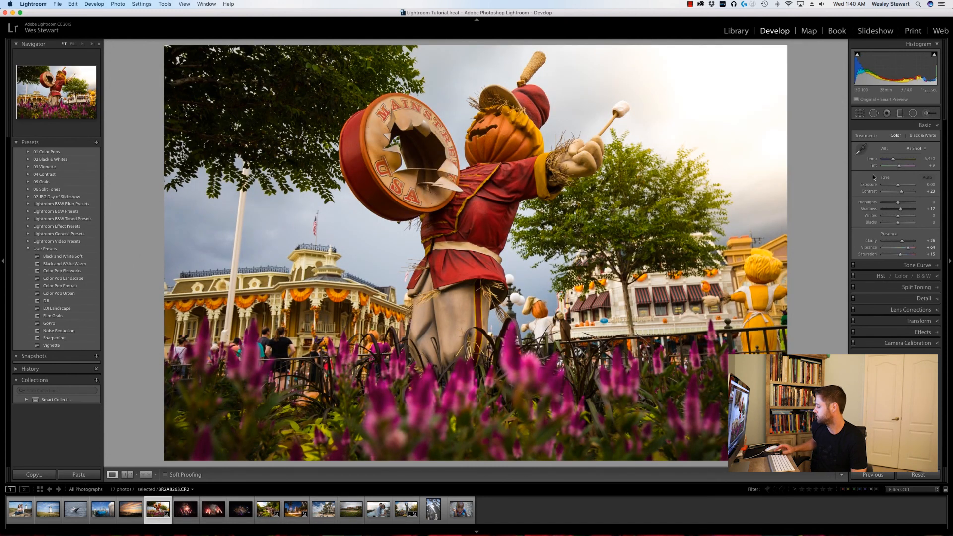
key("backslash")
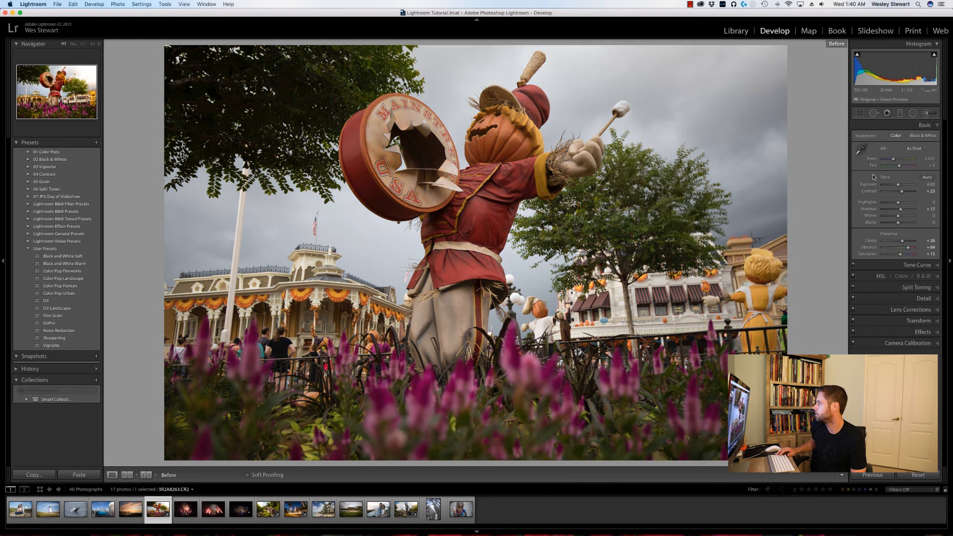
left_click(268, 510)
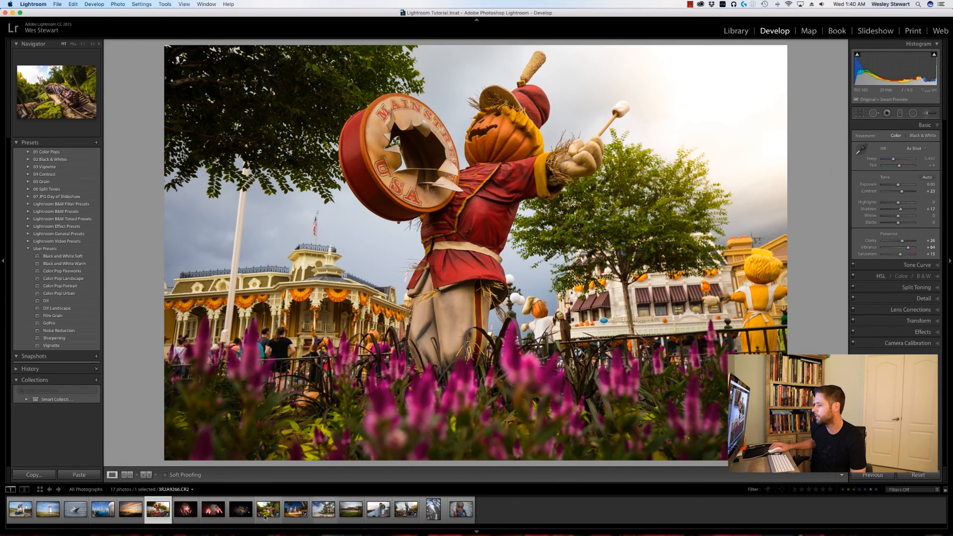
key("backslash")
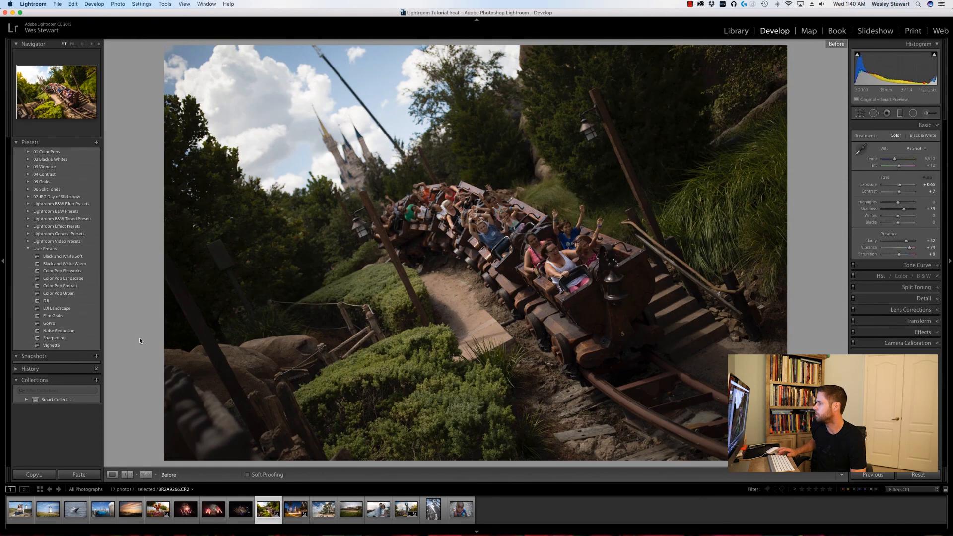
key("backslash")
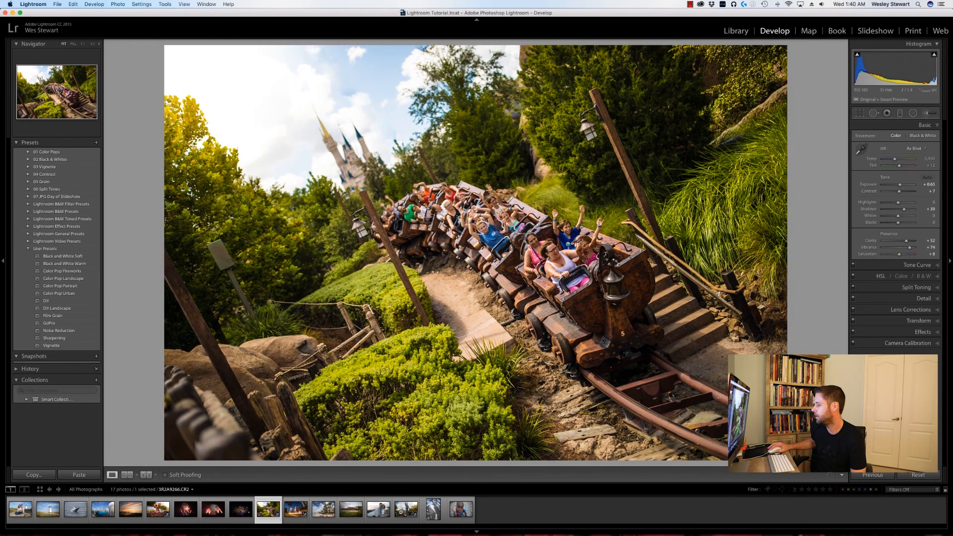
left_click(406, 509)
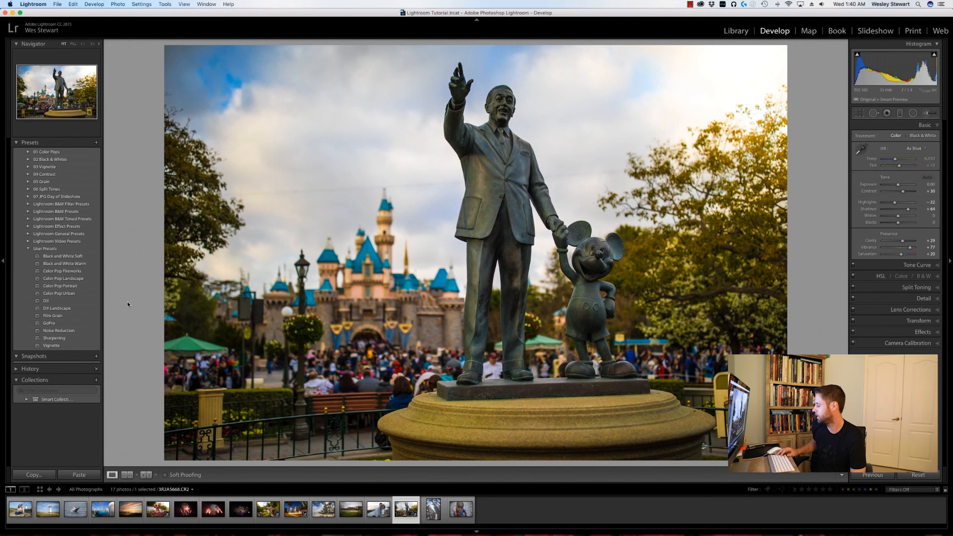
key("backslash")
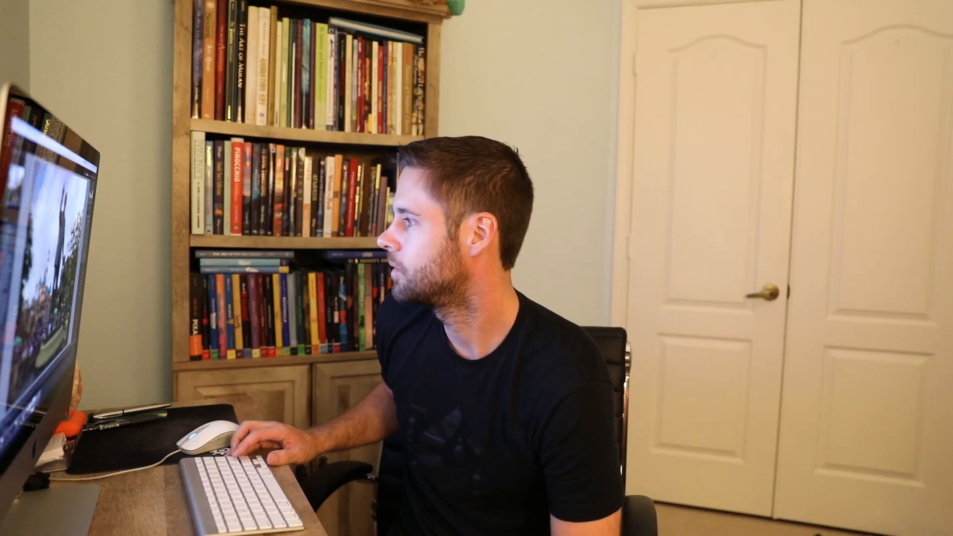